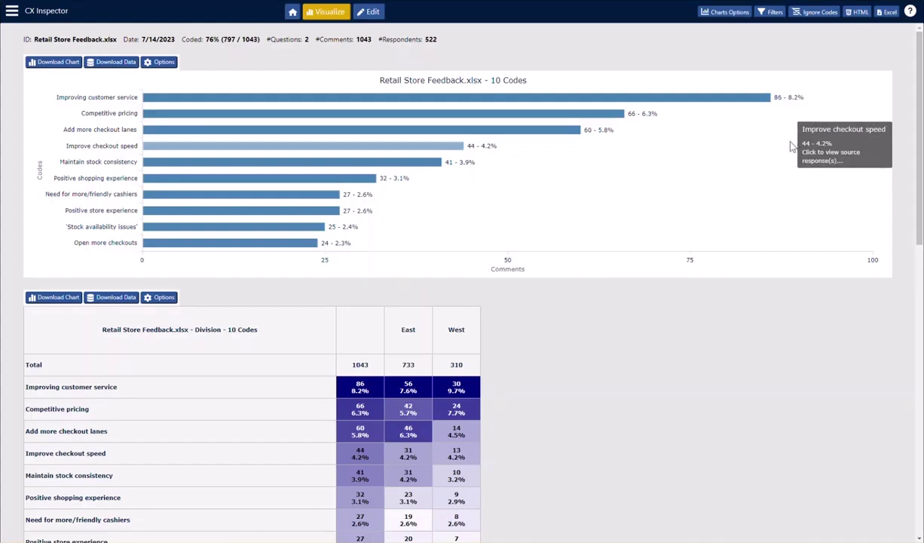
Step: Look over the code list in the Edit view, and the bar chart and cross-tabs in the Visualize view
click(372, 12)
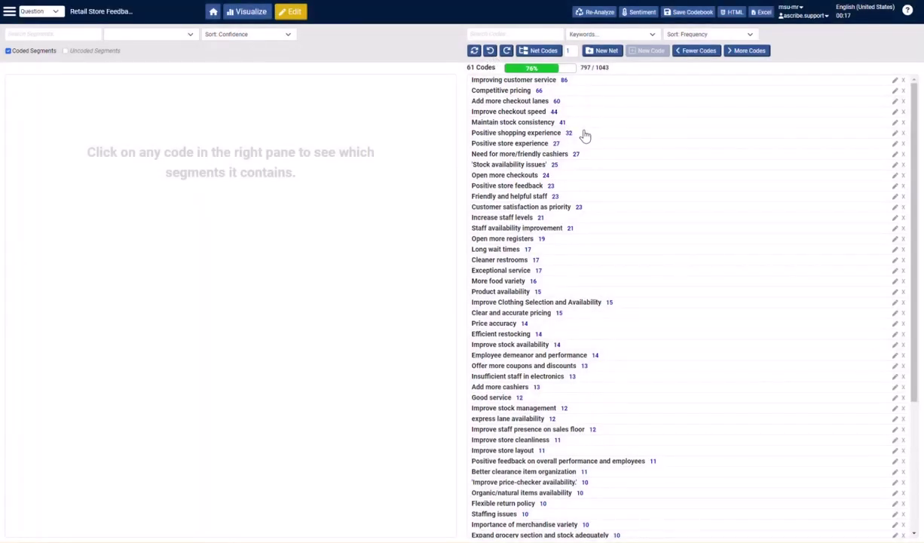
click(255, 14)
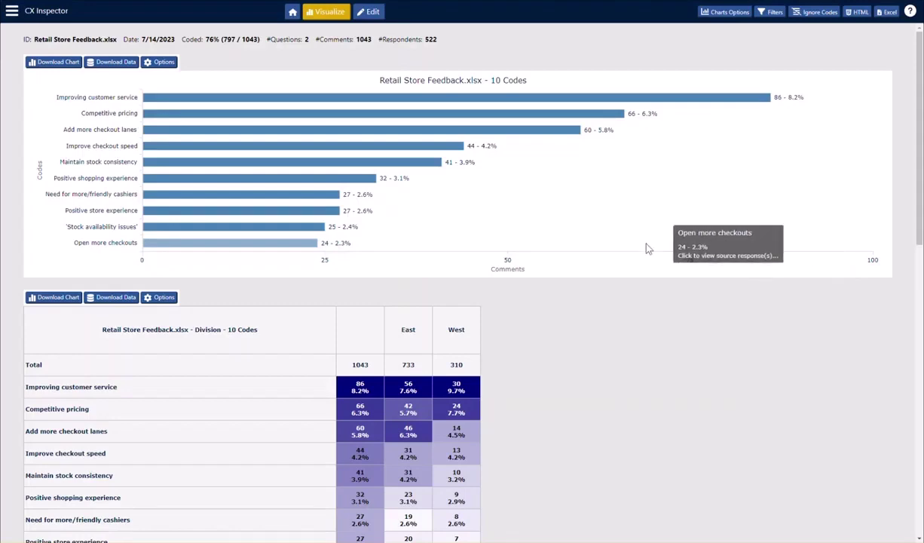
scroll(588, 267, down, 5)
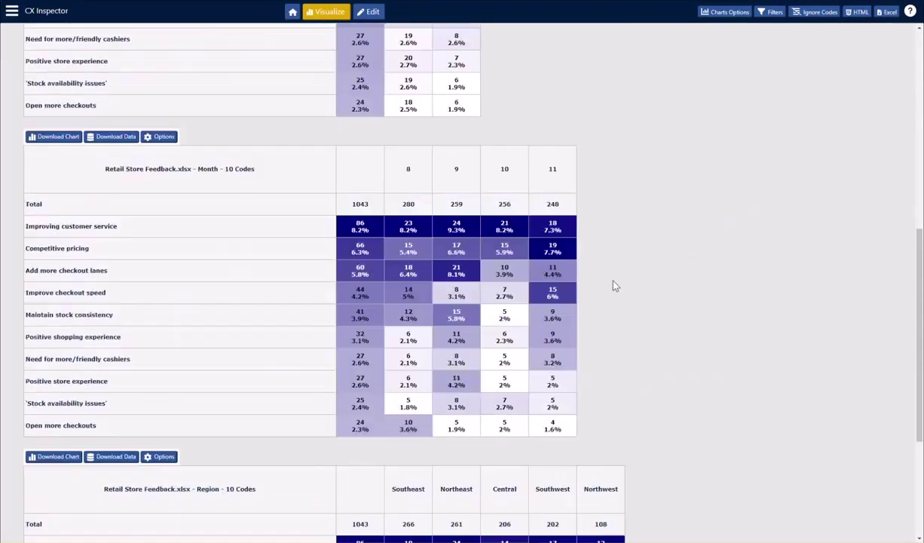
scroll(615, 282, up, 5)
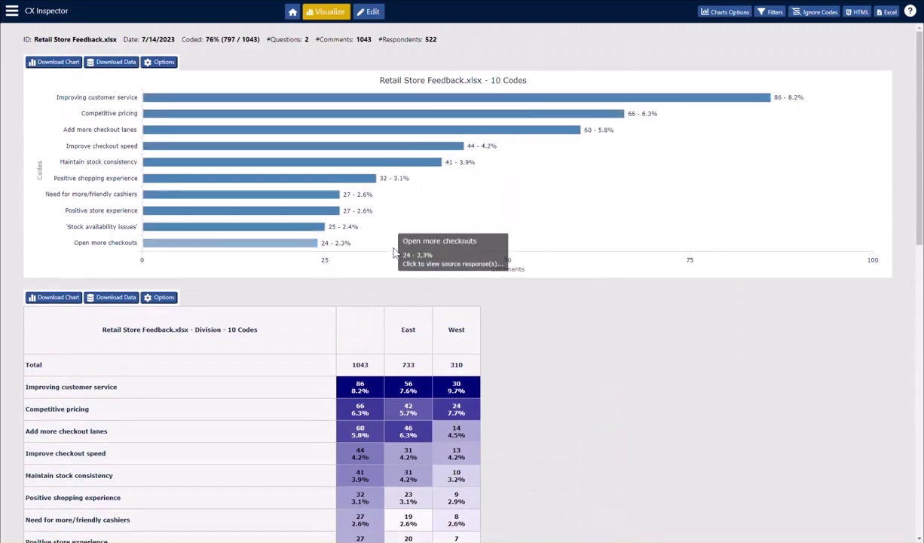
Step: Review the bar chart's value options, trying Sentiment and returning to Count
click(166, 63)
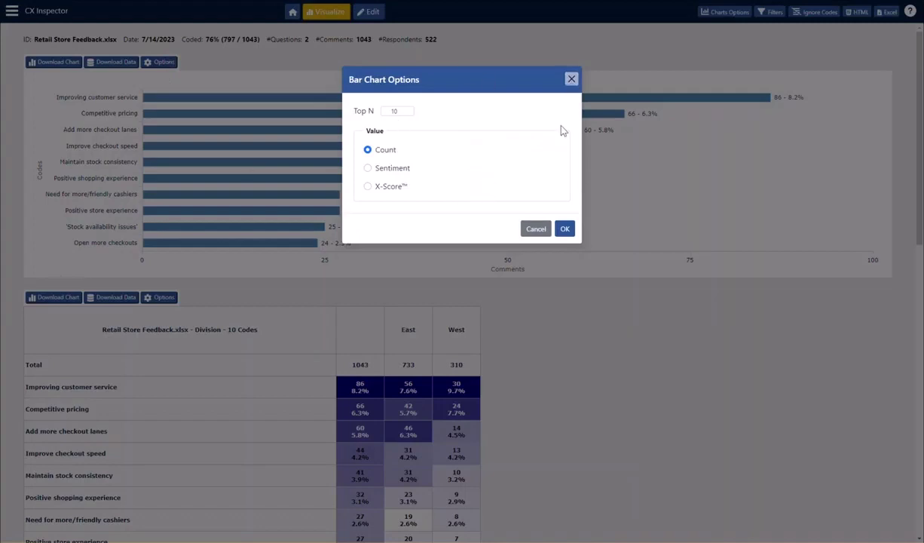
click(368, 167)
click(367, 149)
click(572, 79)
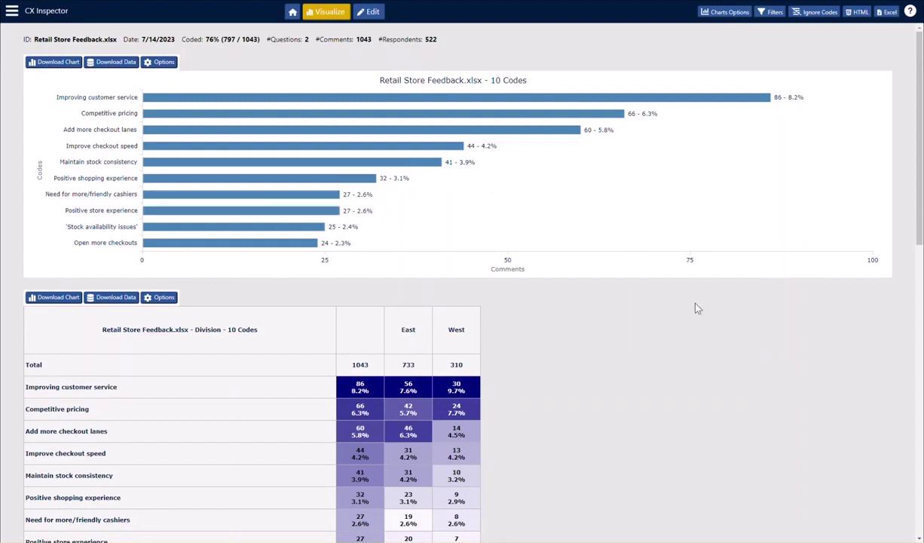
Step: Open the comments behind the Improving customer service bar and read through the source responses
scroll(698, 309, down, 1)
scroll(696, 306, up, 1)
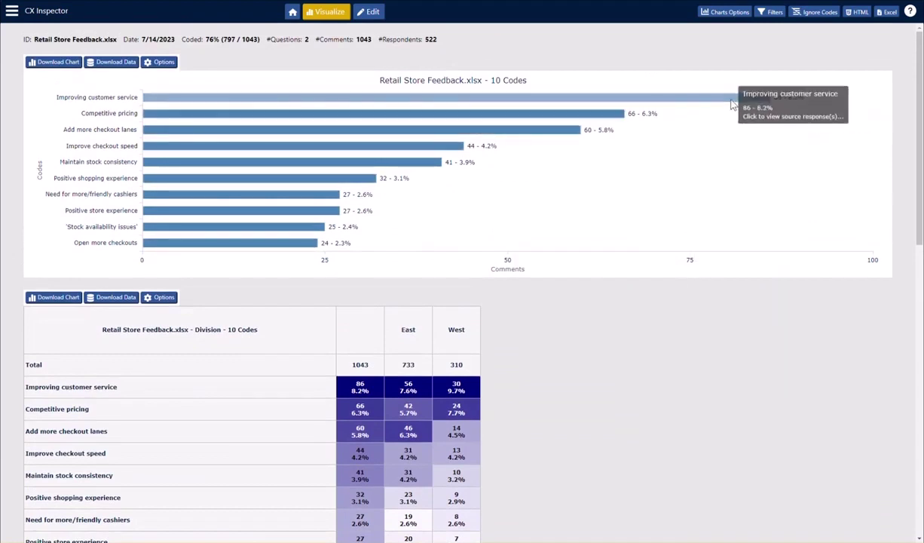
click(217, 98)
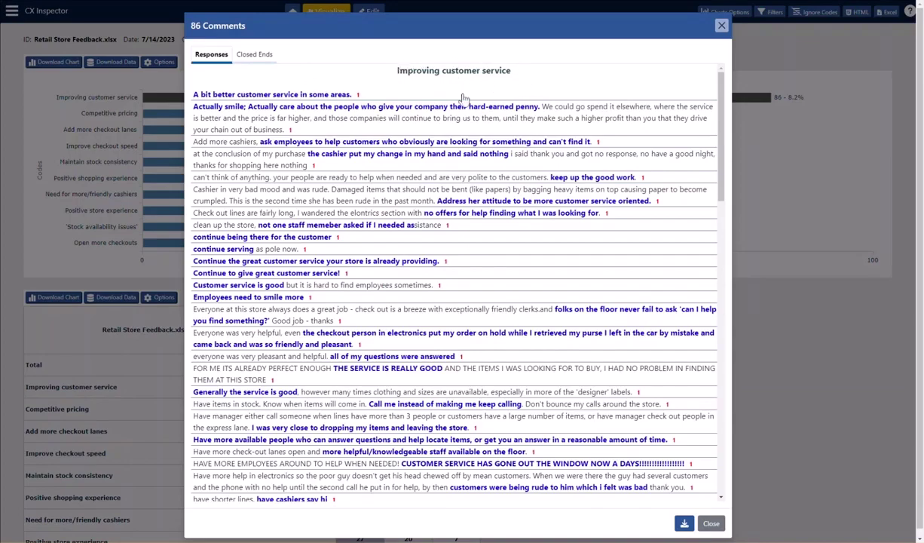
scroll(460, 239, down, 15)
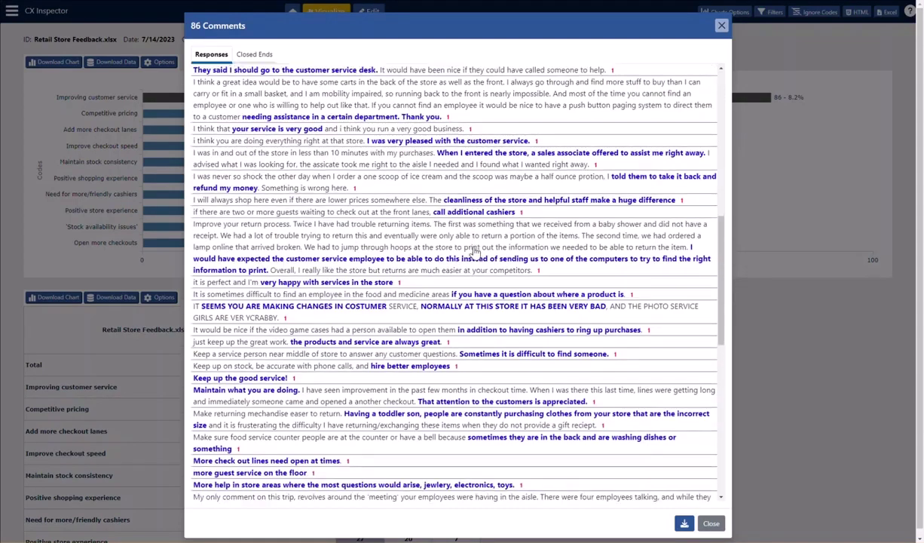
scroll(475, 253, down, 5)
scroll(472, 252, up, 10)
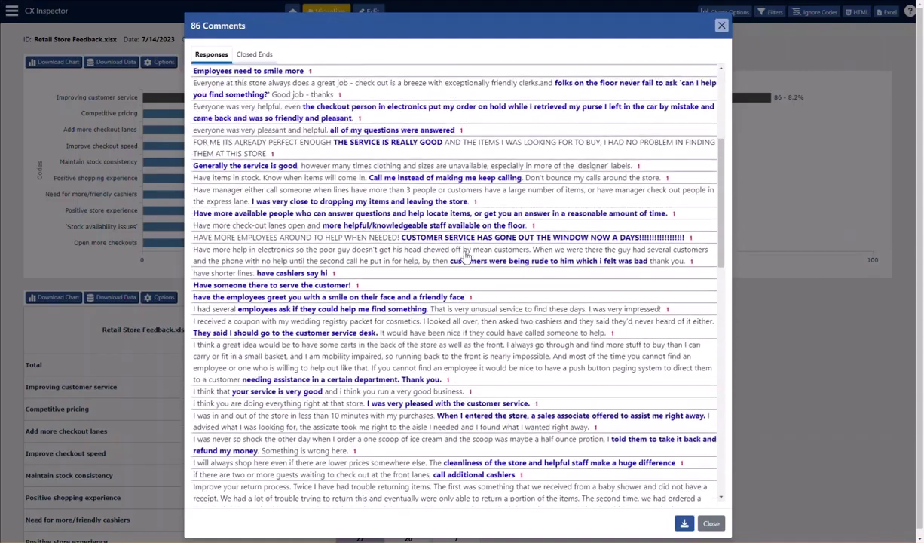
scroll(467, 260, up, 5)
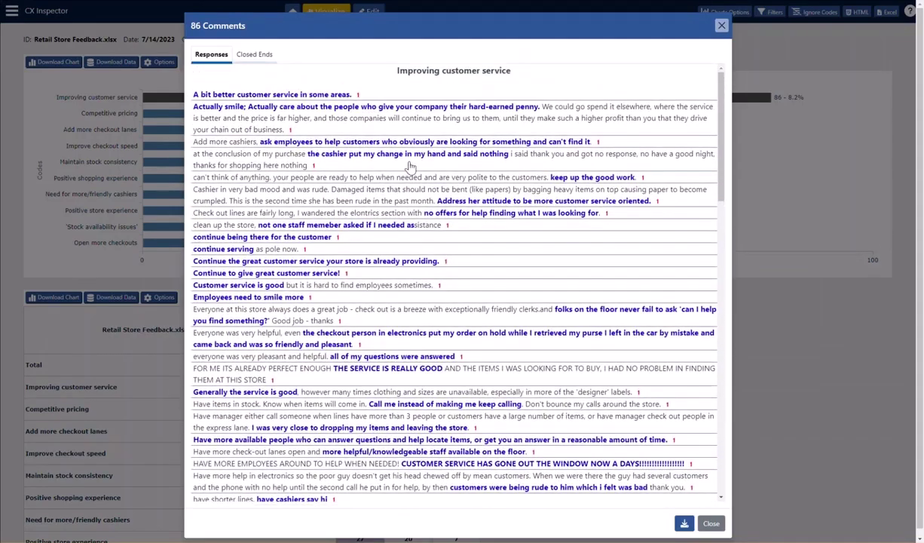
Step: Examine the closed-ends breakdown for Improving customer service by division, month and region, alongside its responses
click(265, 56)
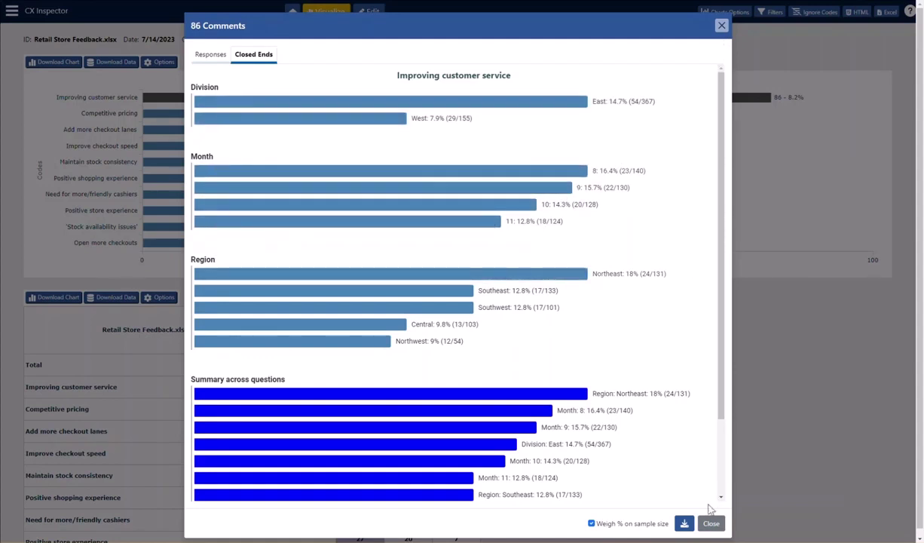
click(711, 523)
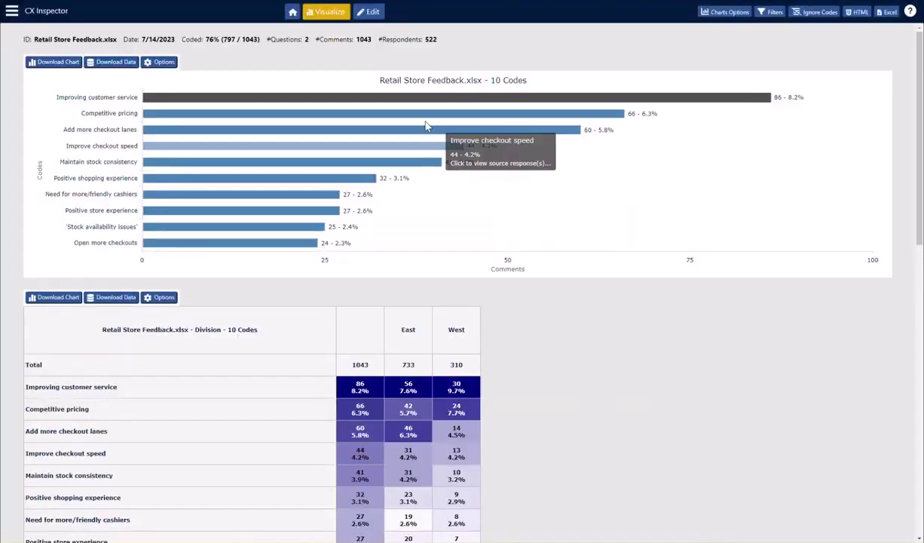
click(408, 97)
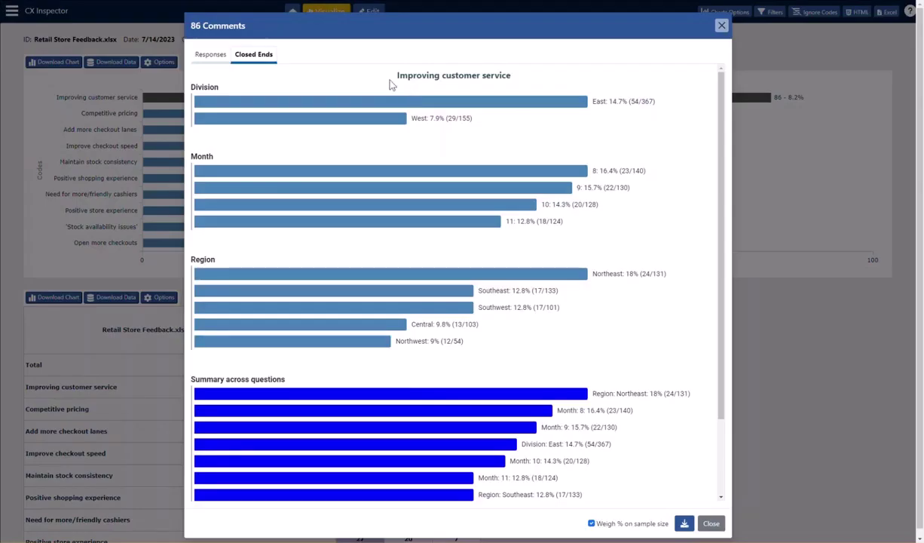
click(212, 55)
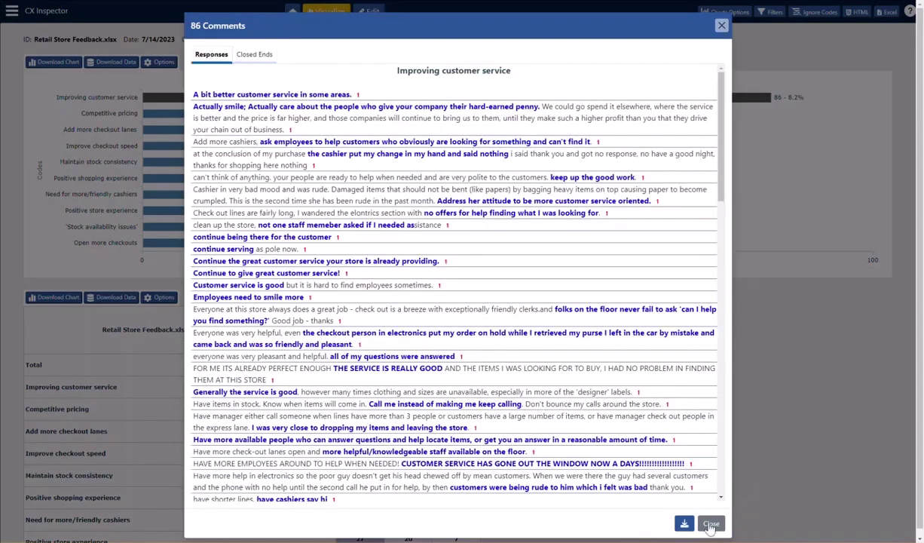
click(240, 50)
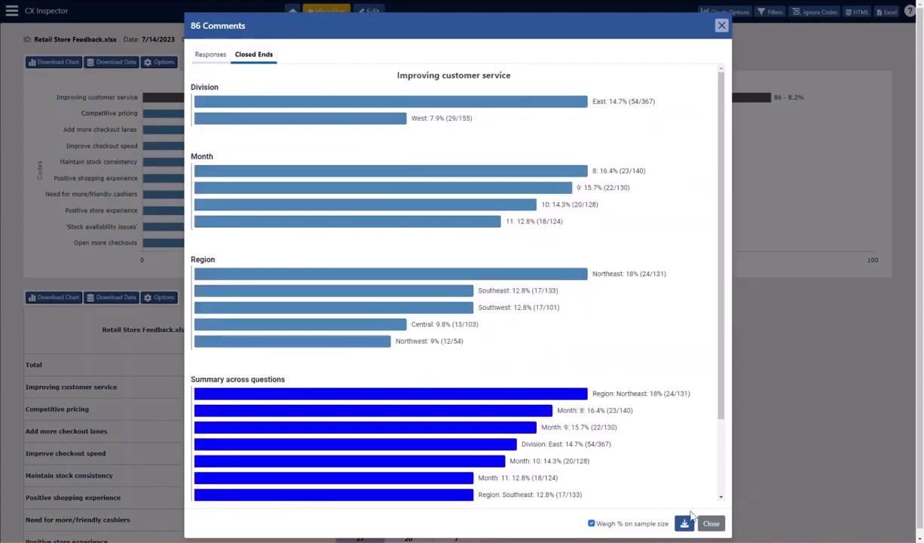
click(721, 26)
Step: Examine the Division and Month cross-tabs and check the Month table's cell content options
scroll(575, 165, down, 3)
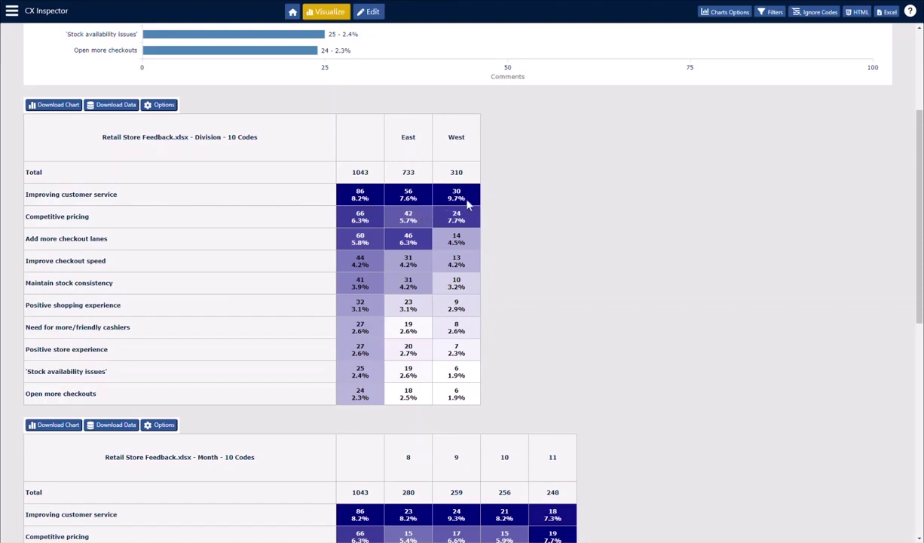
scroll(437, 240, down, 1)
scroll(437, 240, up, 1)
scroll(740, 220, down, 4)
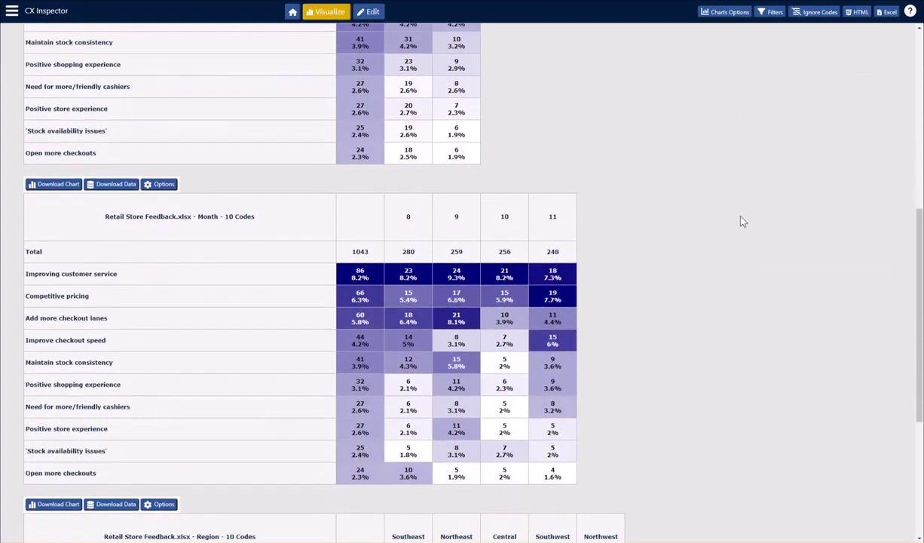
scroll(743, 220, down, 1)
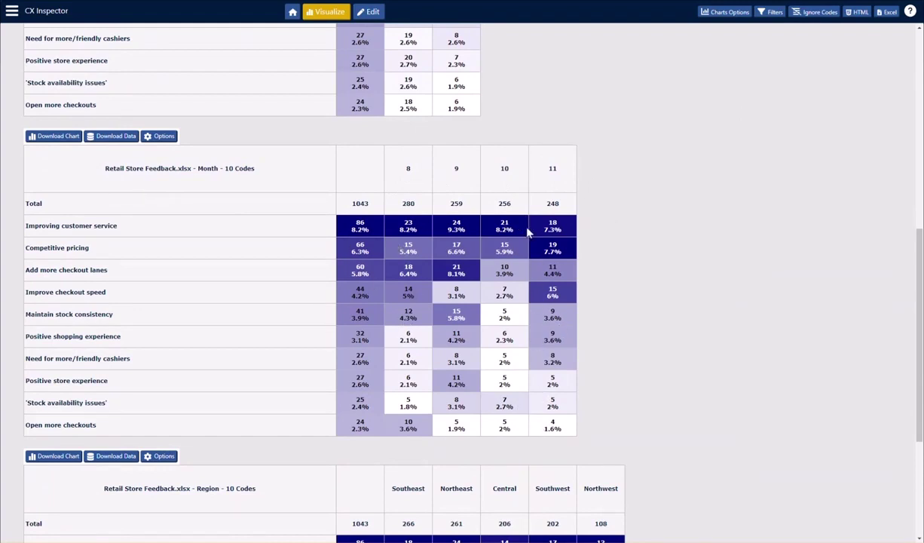
click(162, 135)
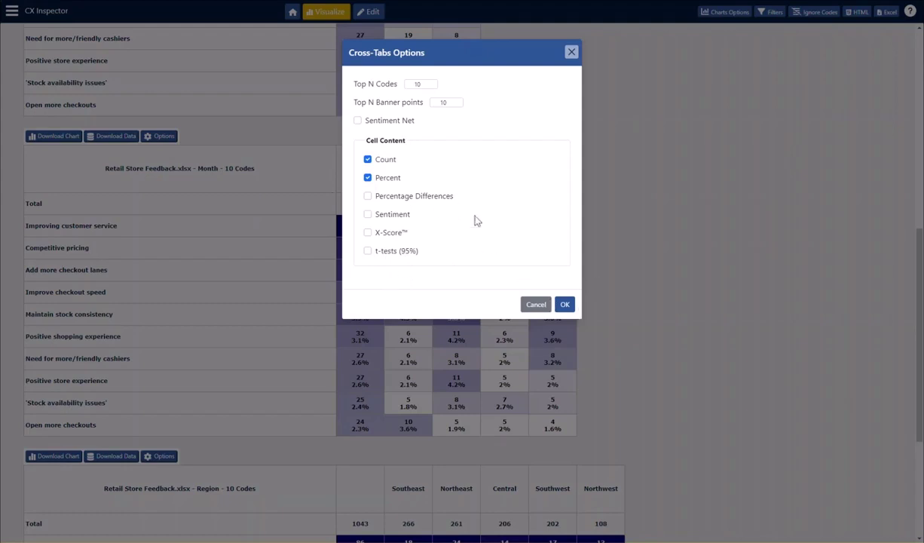
click(572, 52)
Step: View the closed-ends breakdown and responses behind the Add more checkout lanes count for month 10
scroll(230, 219, down, 3)
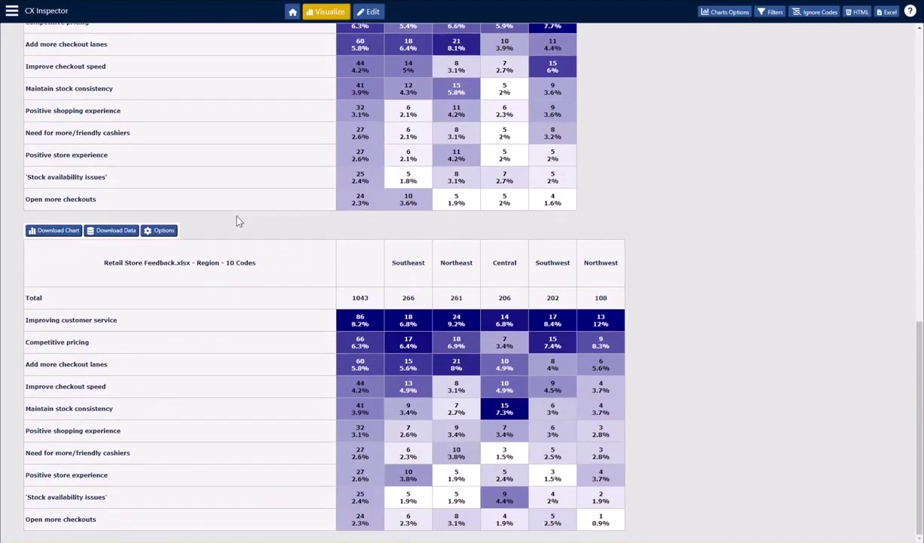
scroll(631, 254, up, 3)
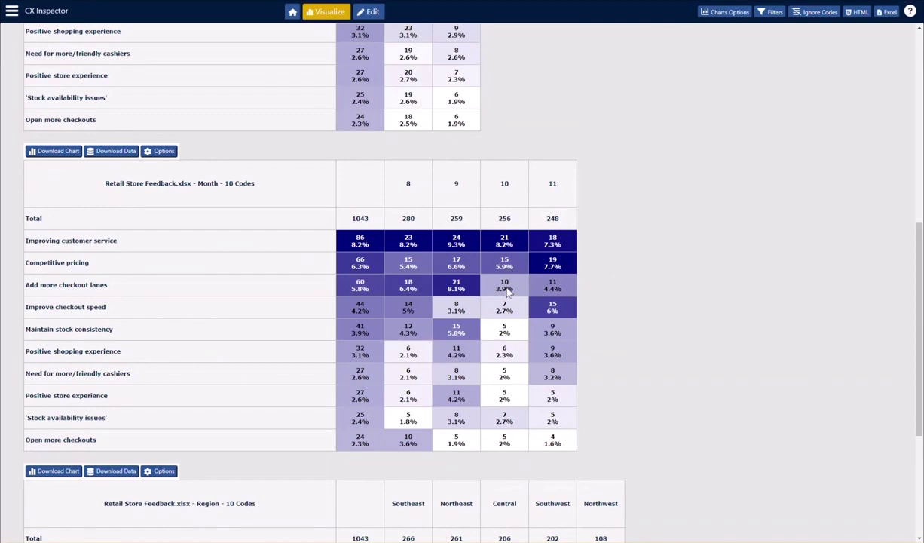
click(505, 286)
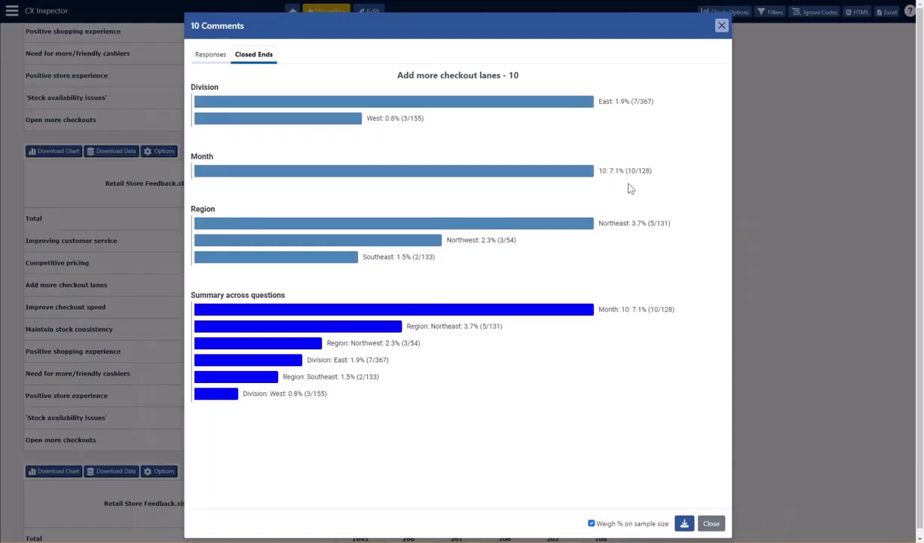
click(212, 53)
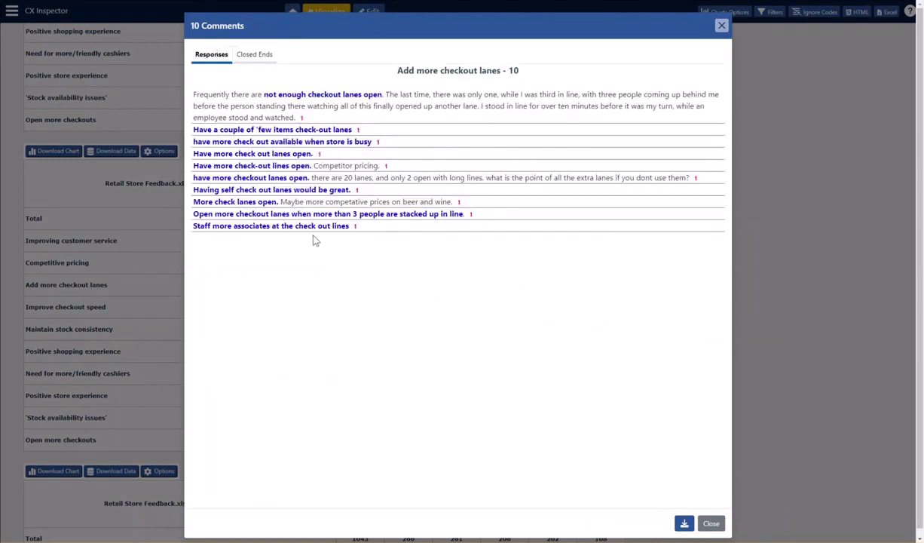
click(711, 523)
Step: Add the grid, sentiment pie chart, co-occurrences and word cloud to the selected charts and tables
scroll(701, 381, up, 6)
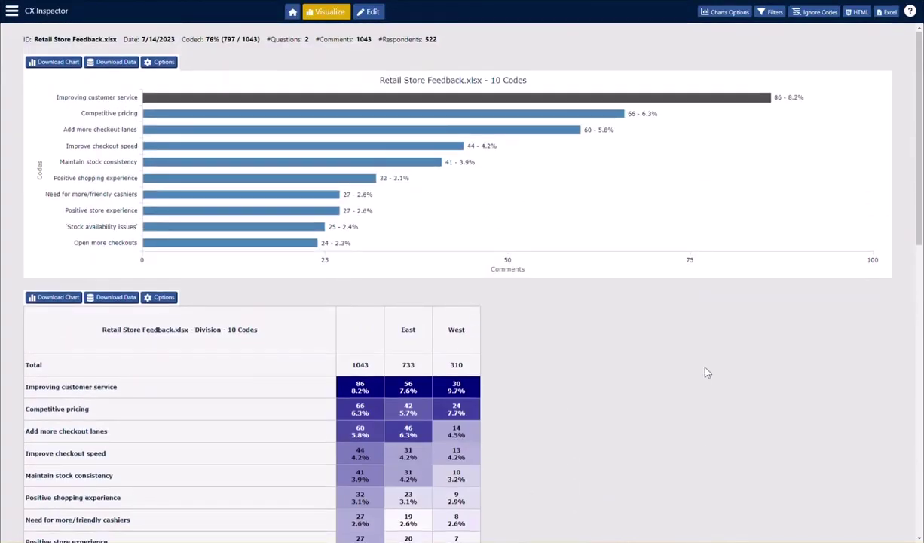
click(717, 12)
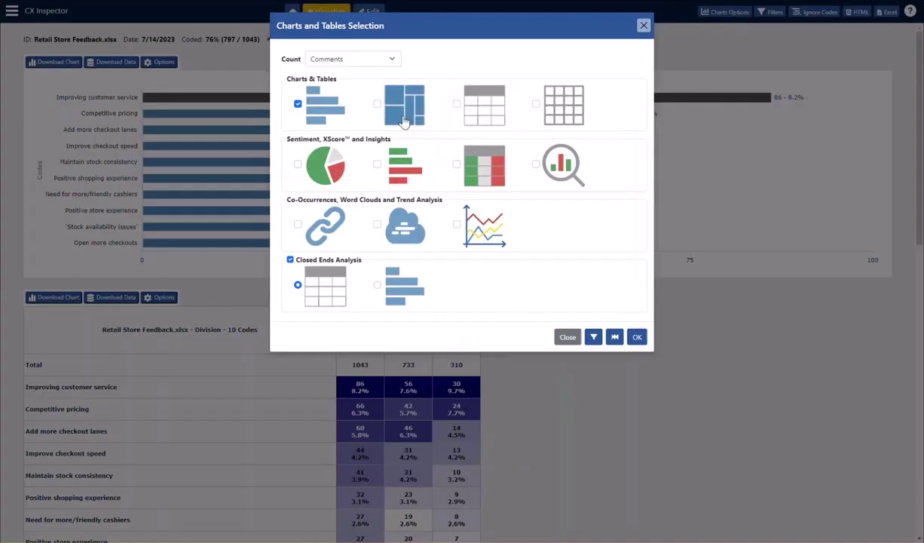
click(456, 104)
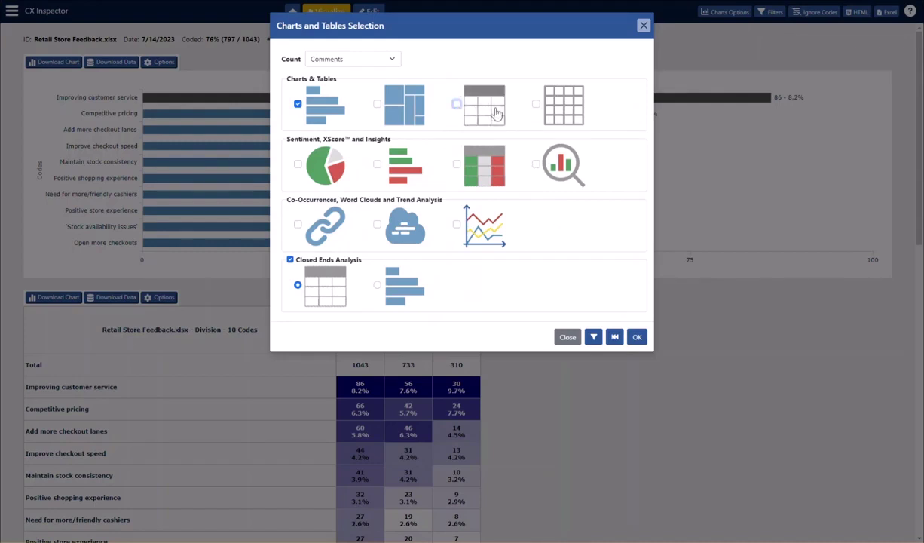
click(535, 105)
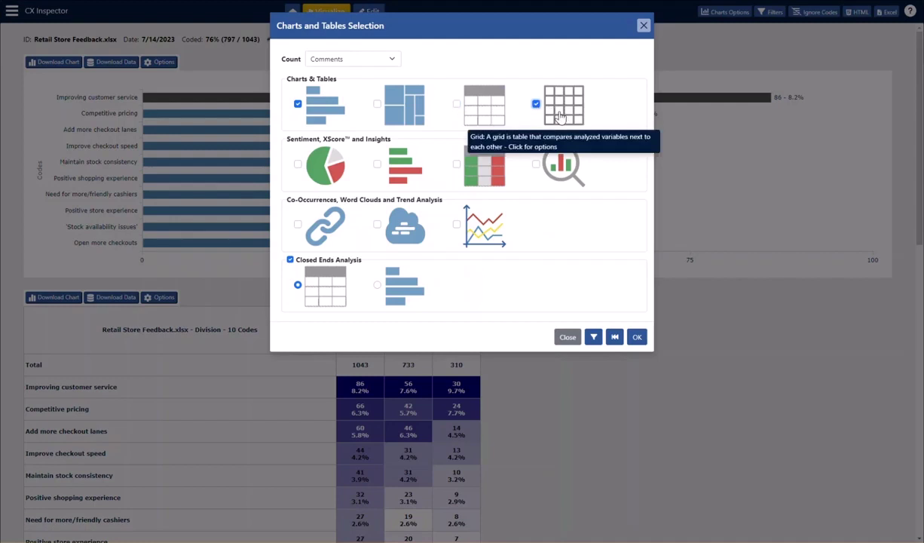
click(298, 165)
click(377, 164)
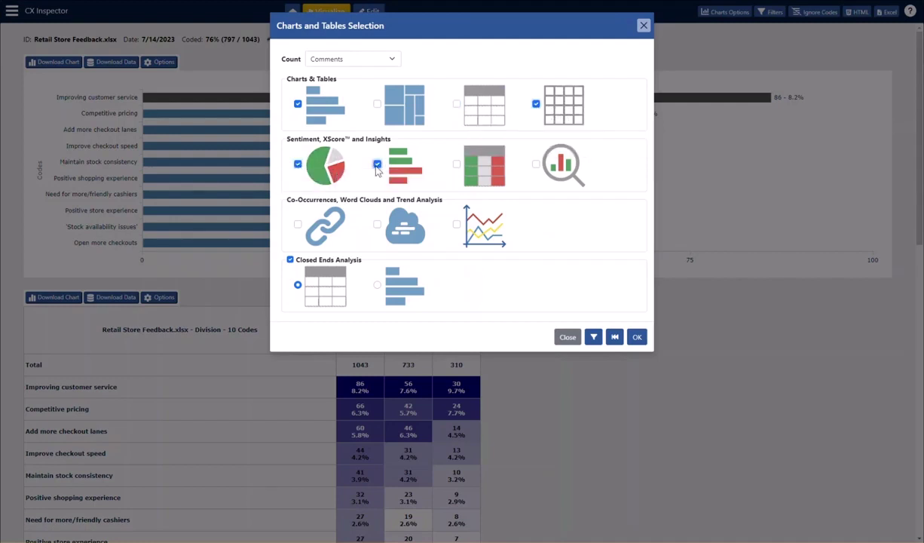
click(298, 165)
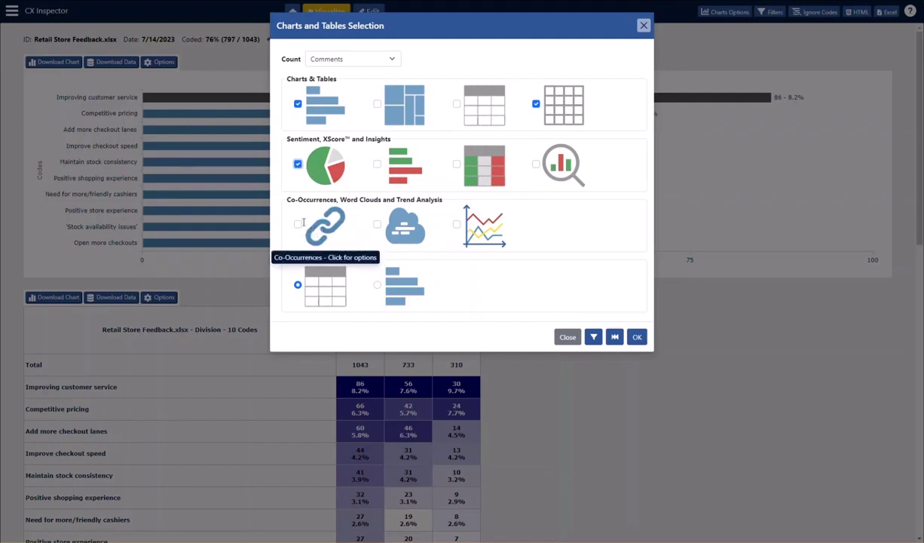
click(298, 224)
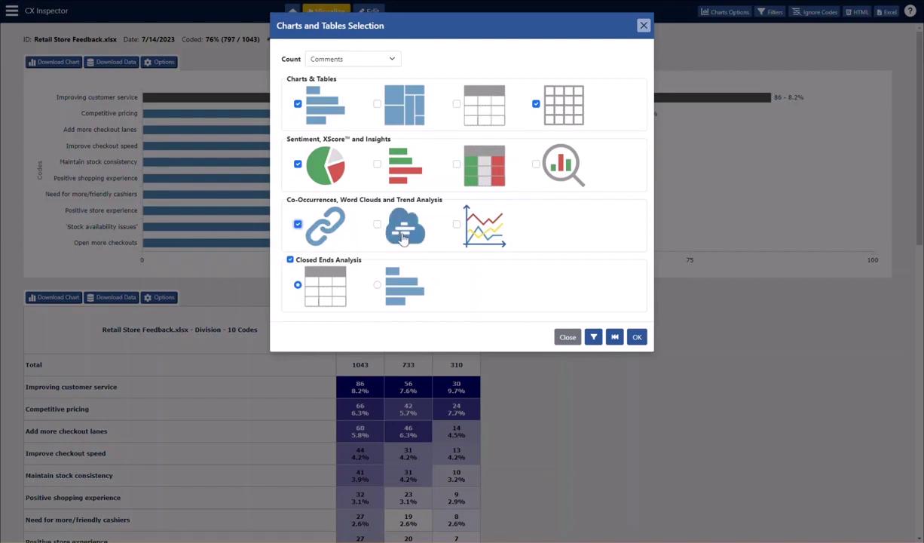
click(377, 225)
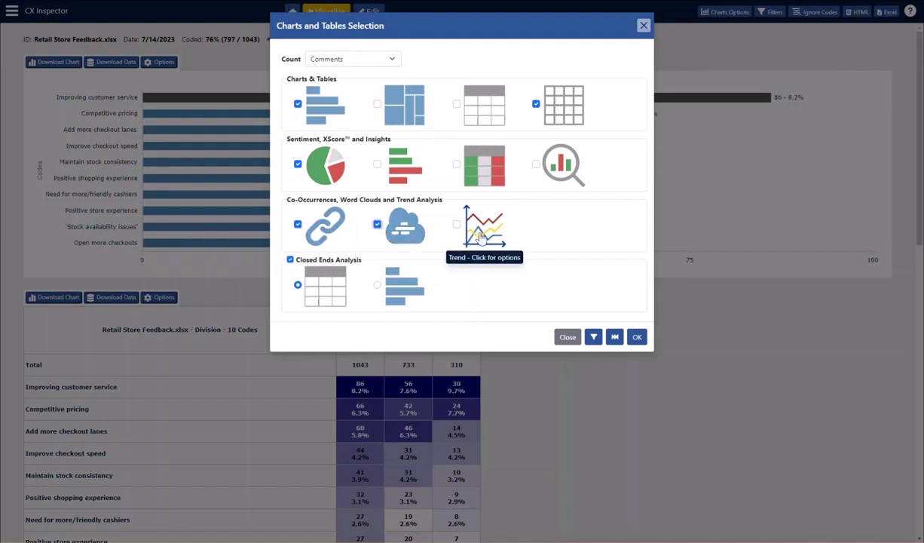
Step: Add a trend chart with Month as the control question and Percent as the plotted value
click(458, 226)
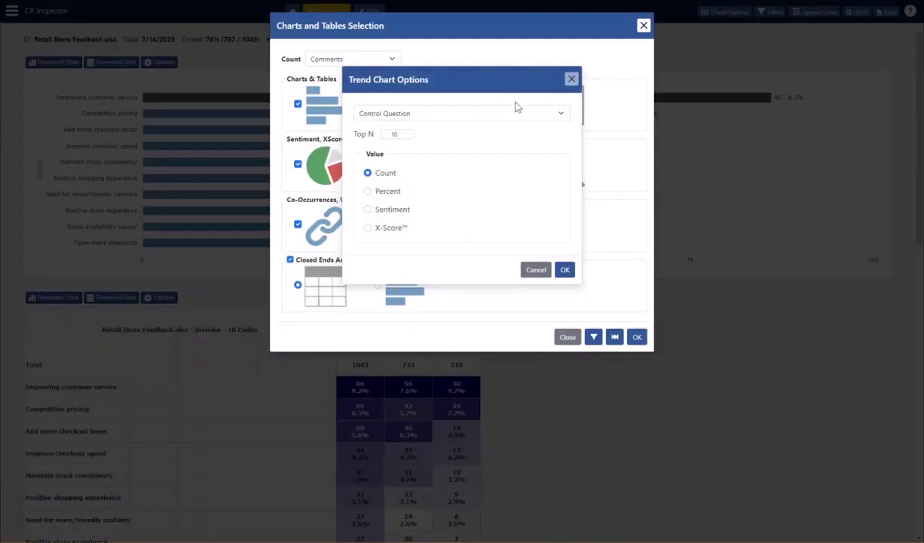
click(563, 113)
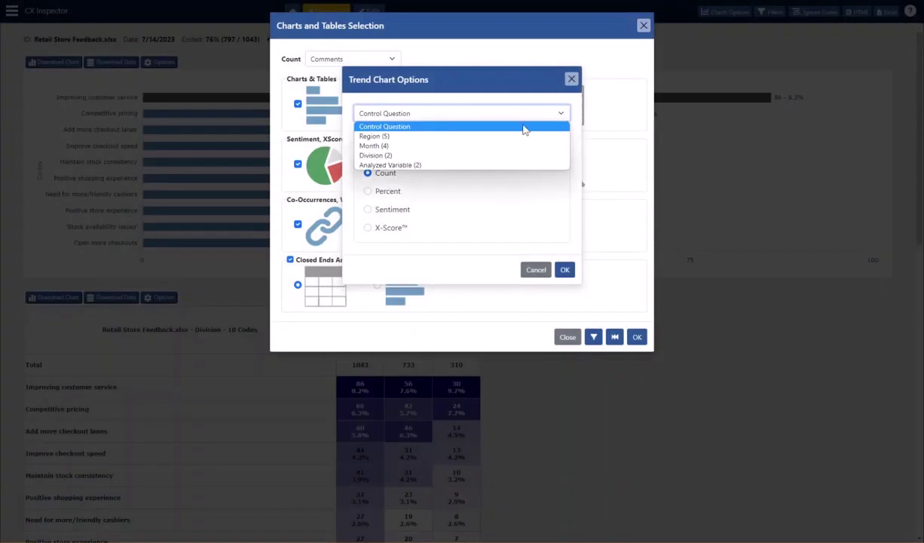
click(492, 147)
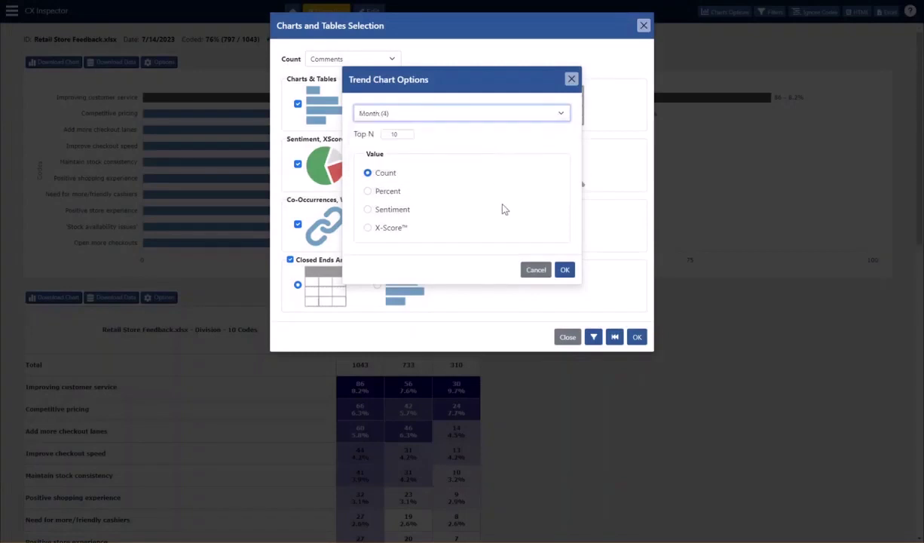
click(368, 191)
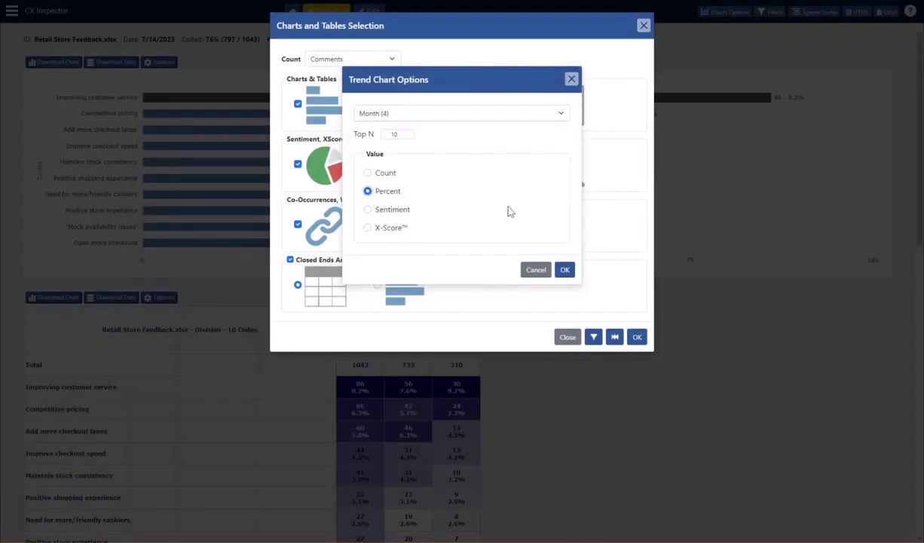
click(571, 79)
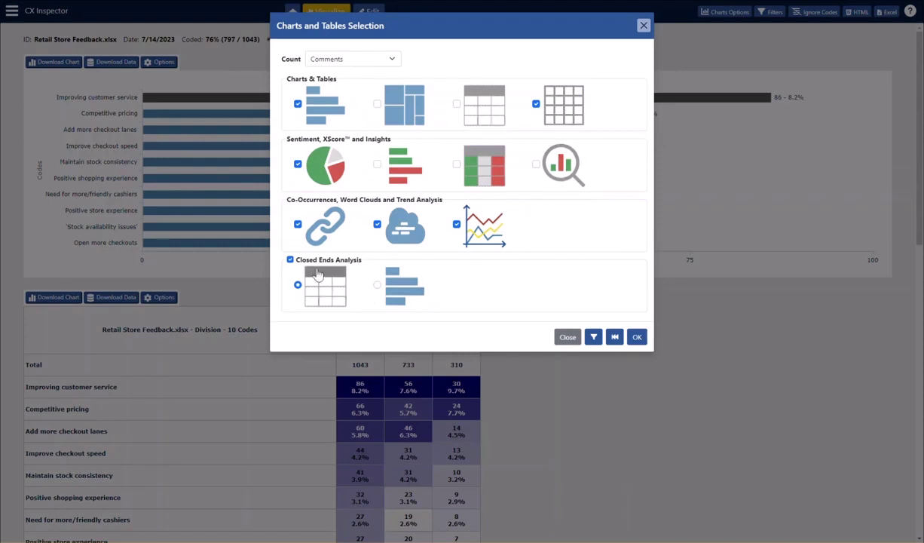
Step: Switch the closed-ends analysis to a bar series of percentages and generate the selected charts with Comments as the count
click(379, 286)
click(413, 290)
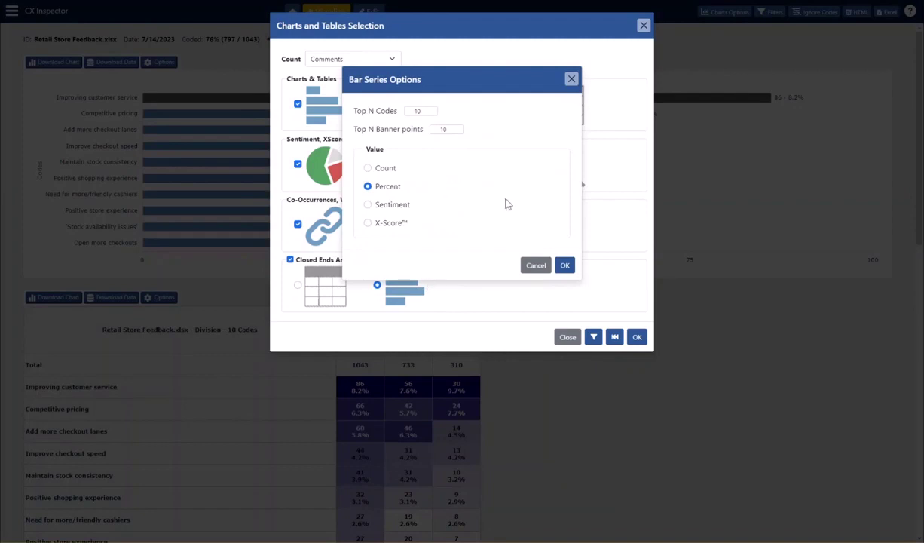
click(566, 266)
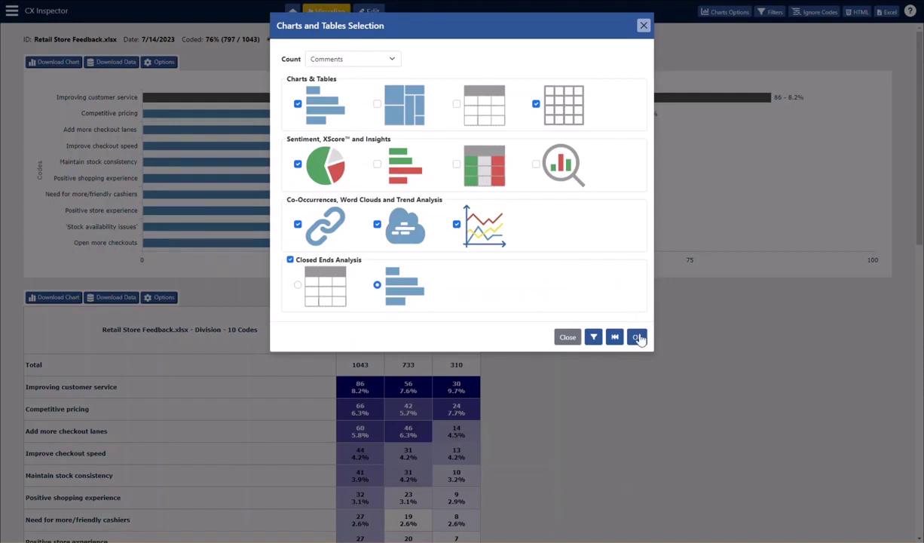
click(392, 61)
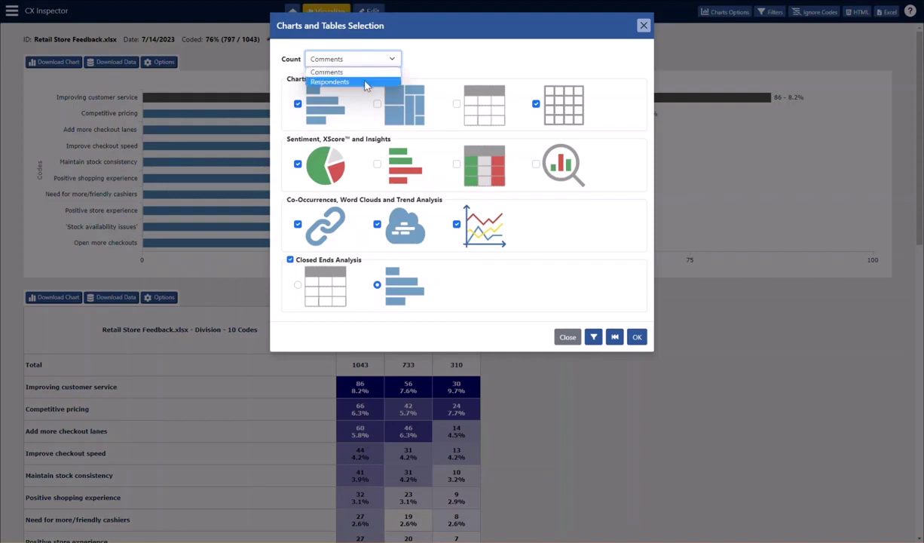
click(362, 76)
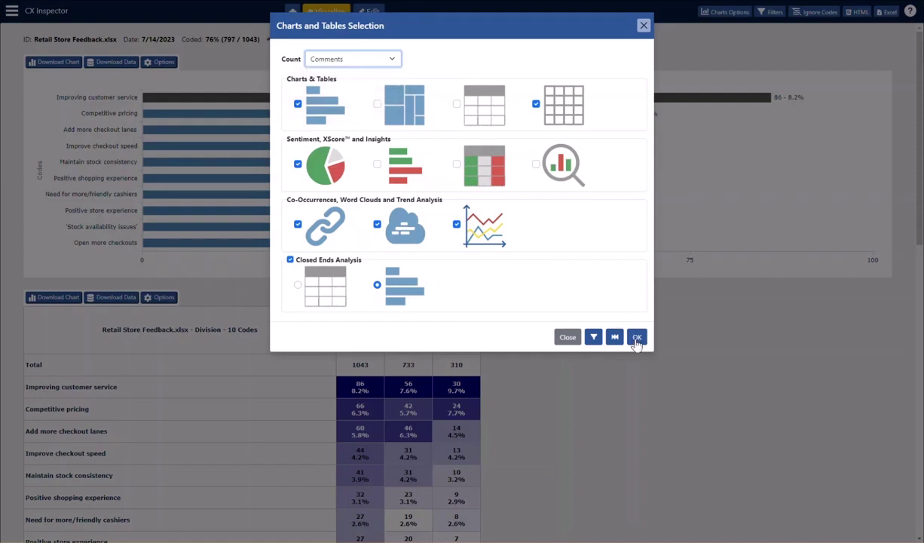
click(637, 337)
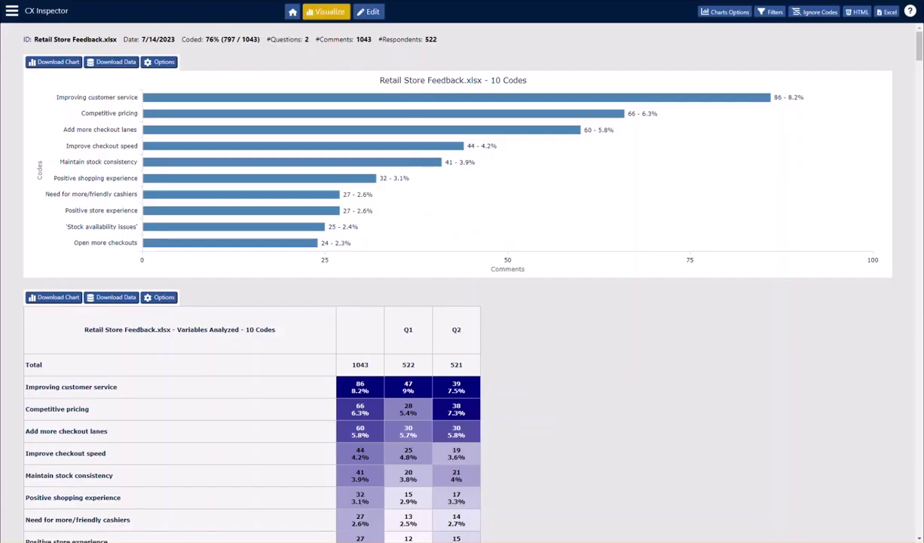
Step: Examine the ten-code bar chart and the Variables Analyzed grid comparing Q1 and Q2
scroll(533, 285, down, 1)
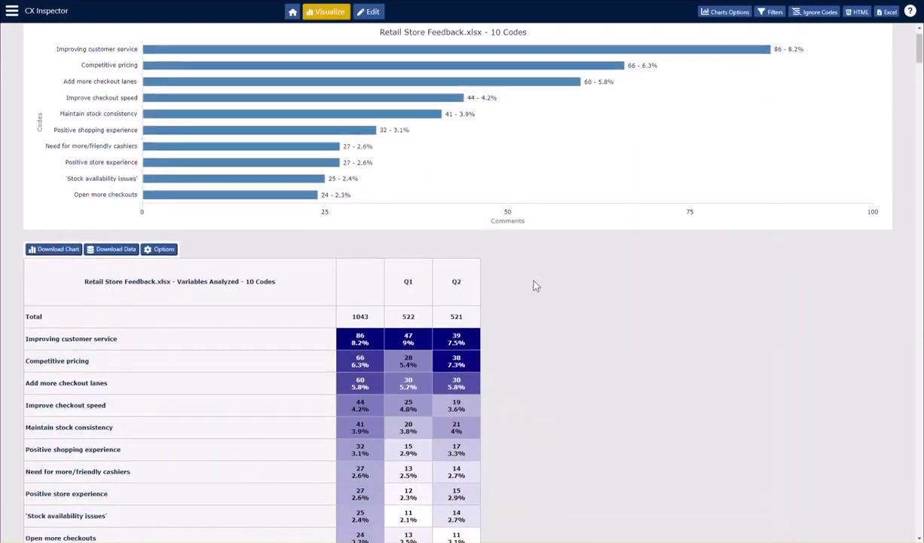
scroll(533, 285, up, 1)
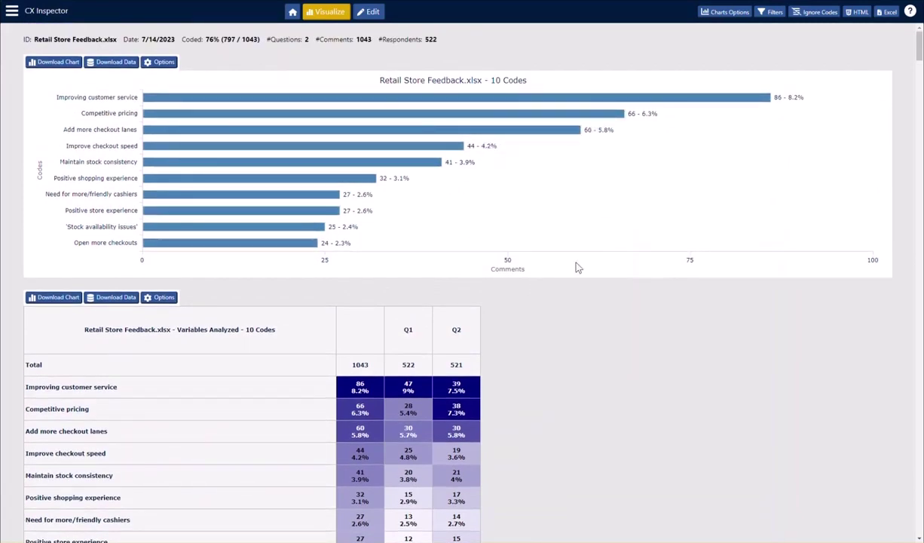
scroll(639, 296, down, 3)
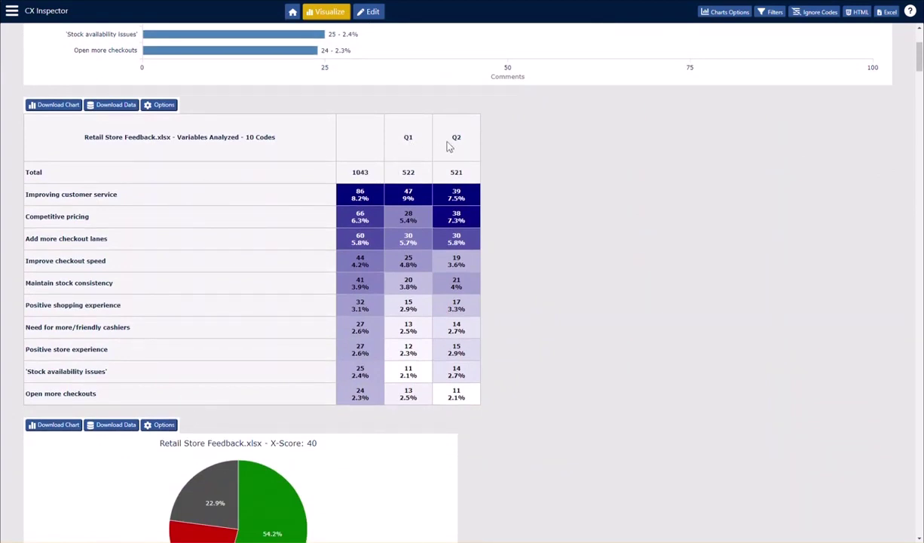
Step: View the responses and closed-ends breakdown behind the Negative slice of the sentiment pie chart
scroll(569, 163, down, 4)
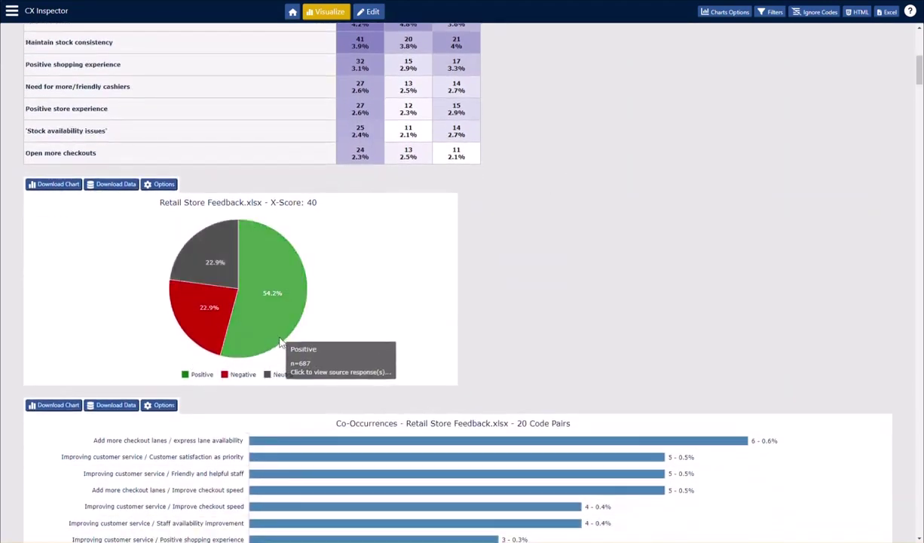
click(215, 324)
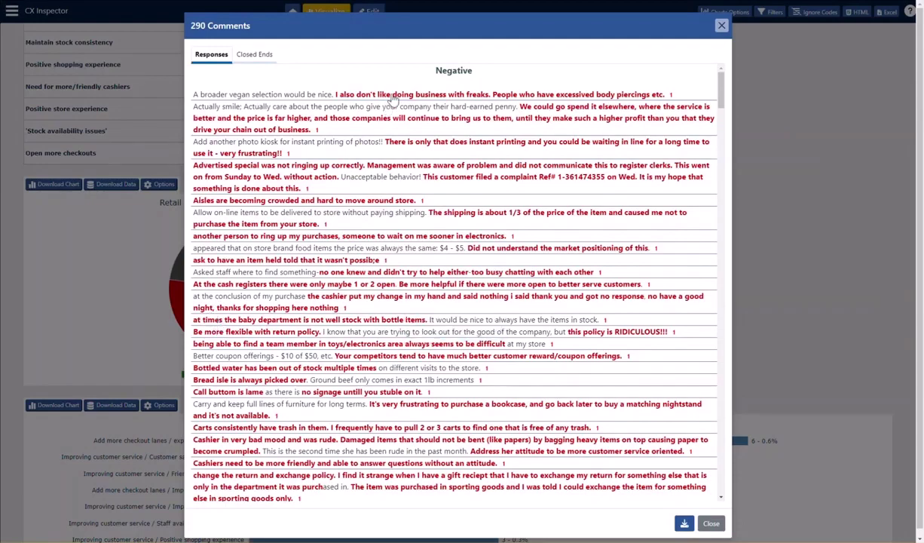
scroll(418, 264, down, 3)
scroll(429, 330, up, 3)
click(248, 56)
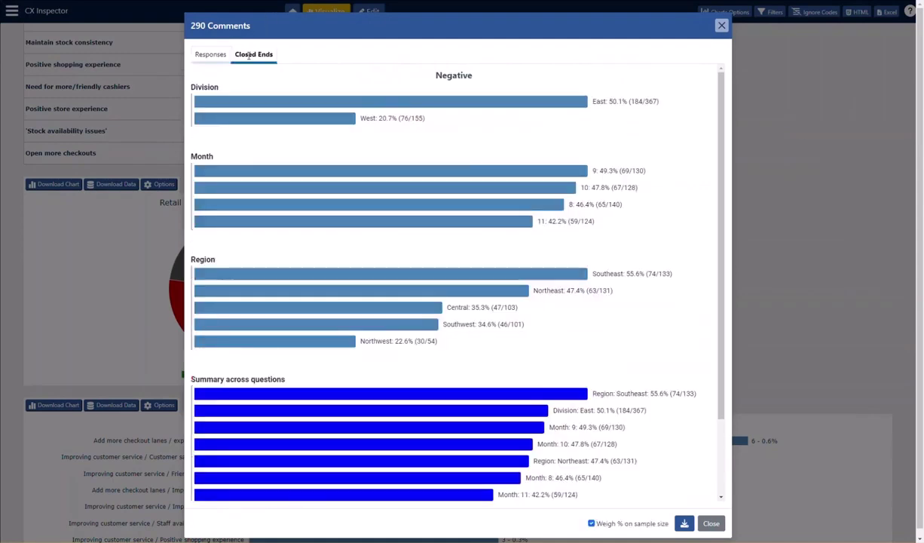
click(202, 54)
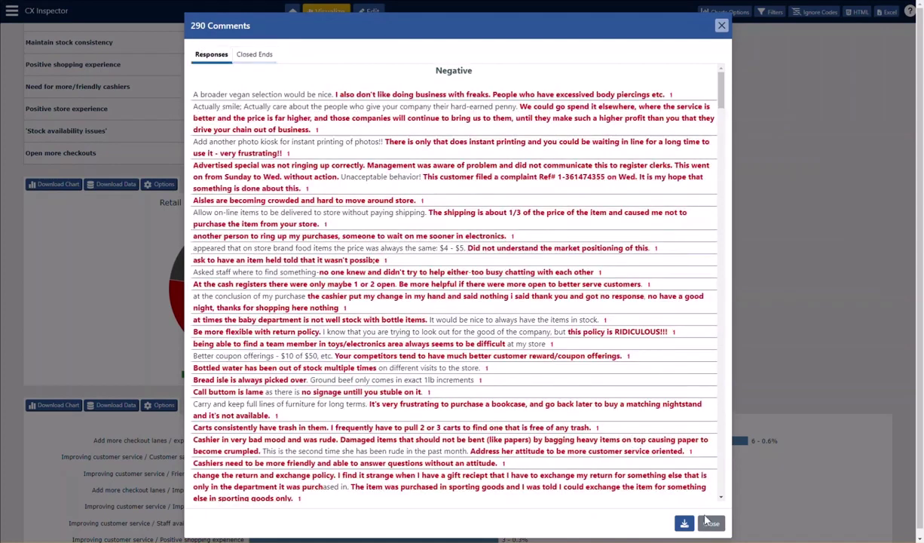
click(711, 523)
Step: Examine the Co-Occurrences chart for the most frequent code pairs
scroll(483, 370, down, 3)
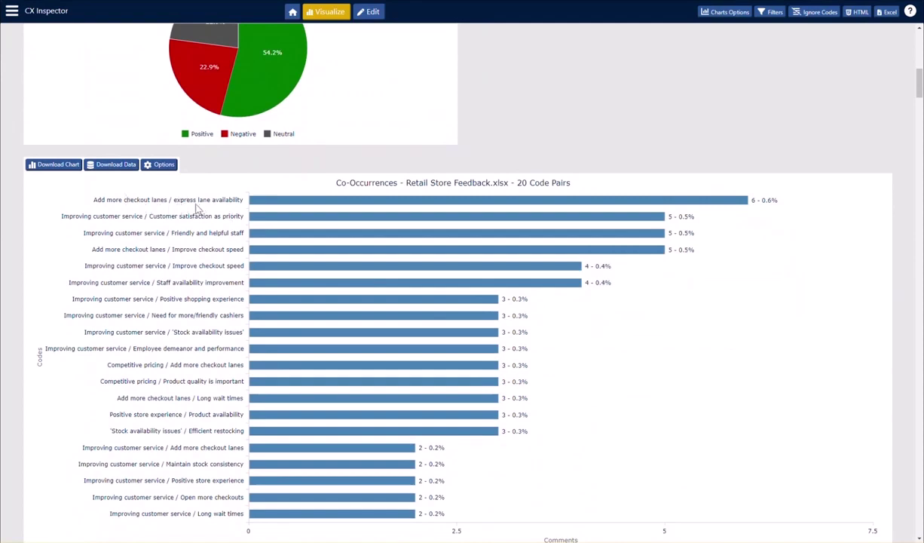
mouse_move(301, 207)
mouse_move(285, 226)
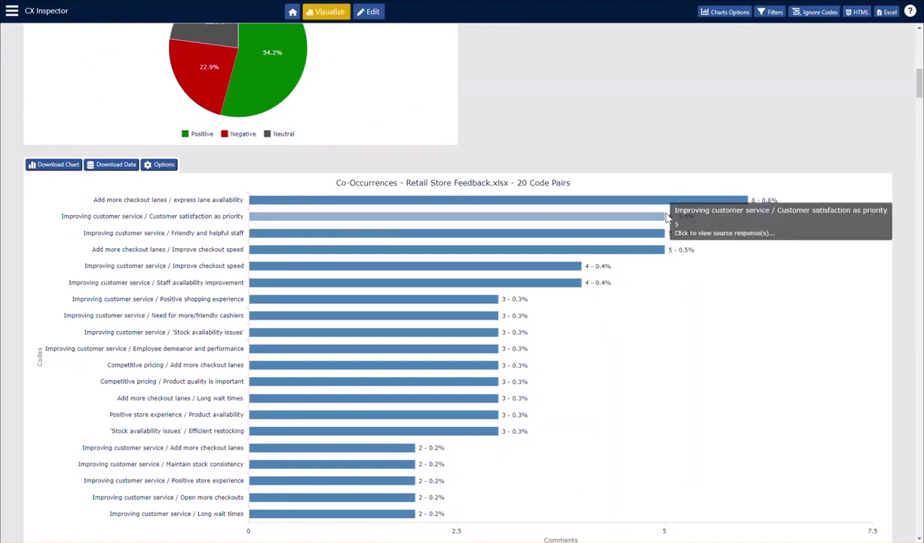
scroll(618, 332, down, 1)
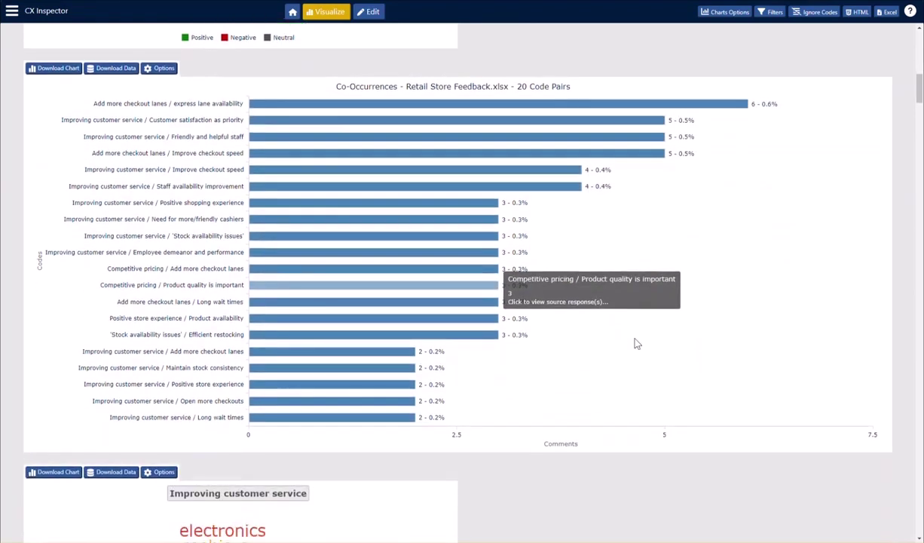
Step: Look through the word clouds for Improving customer service, Competitive pricing, Add more checkout lanes and Improve checkout speed
scroll(637, 341, down, 4)
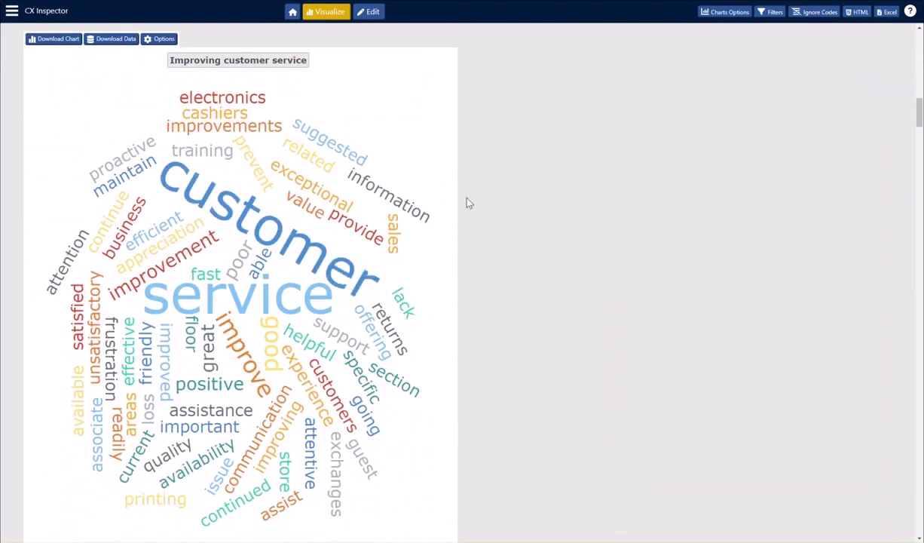
scroll(507, 266, down, 3)
scroll(510, 276, down, 3)
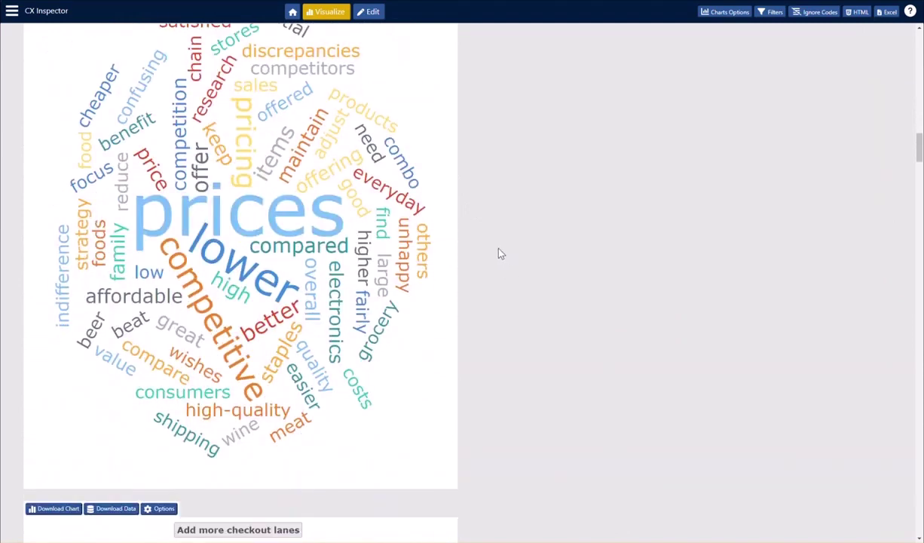
scroll(502, 218, up, 1)
scroll(500, 217, up, 1)
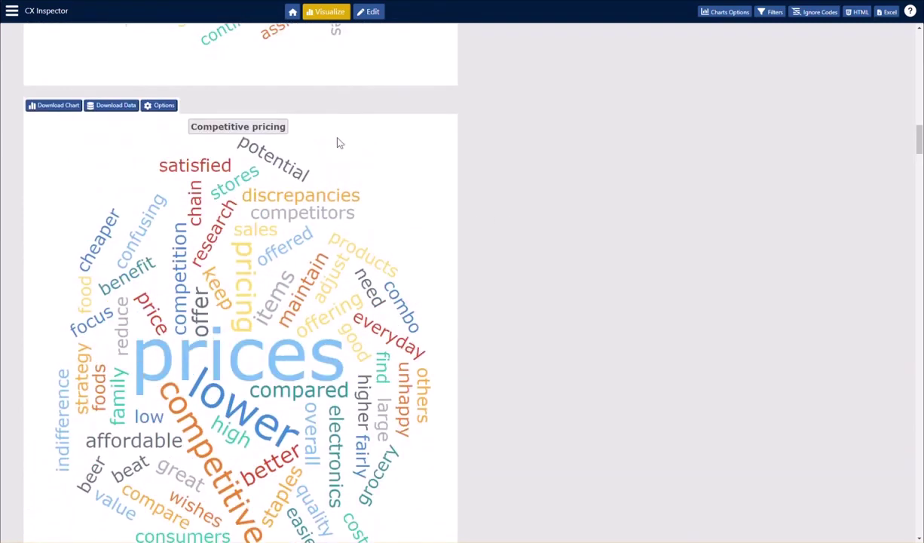
scroll(275, 310, down, 1)
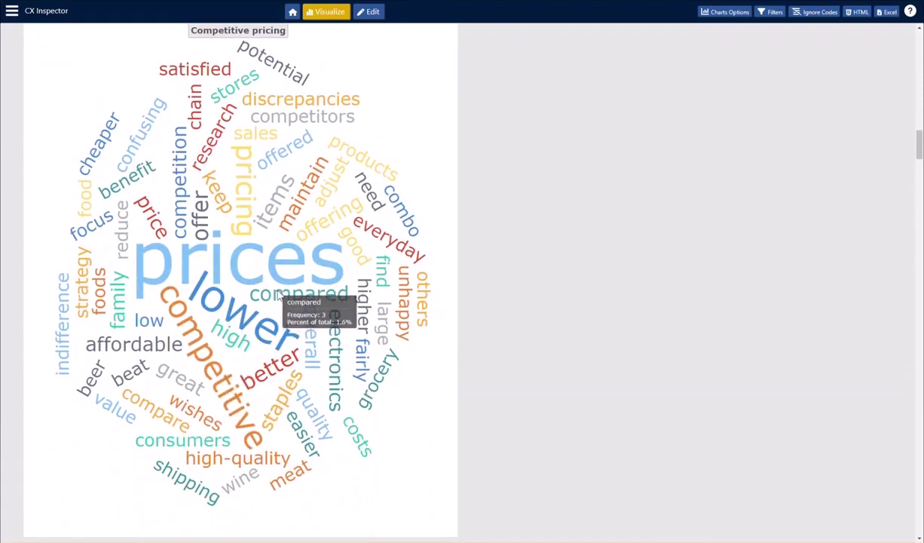
scroll(412, 334, down, 4)
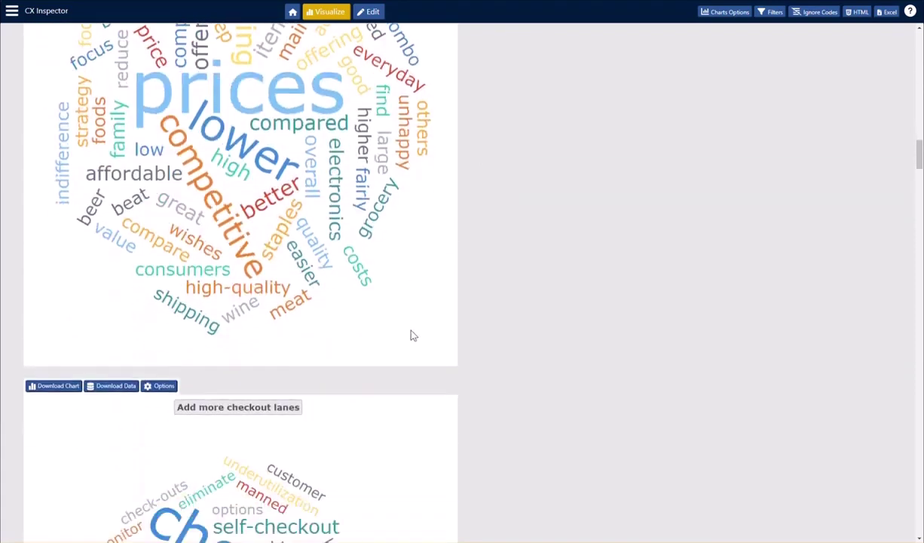
scroll(580, 353, down, 10)
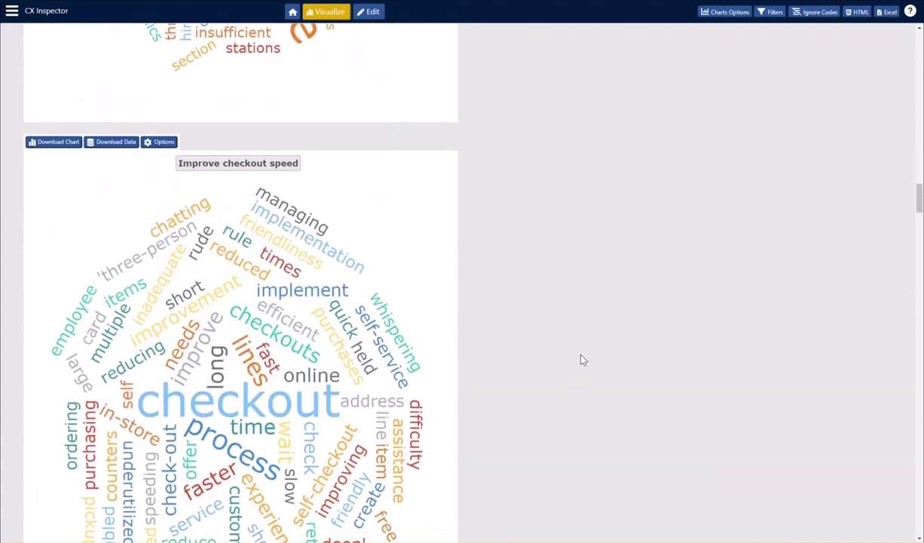
Step: Limit the Month trend chart to the top 5 codes
drag(919, 197, 919, 419)
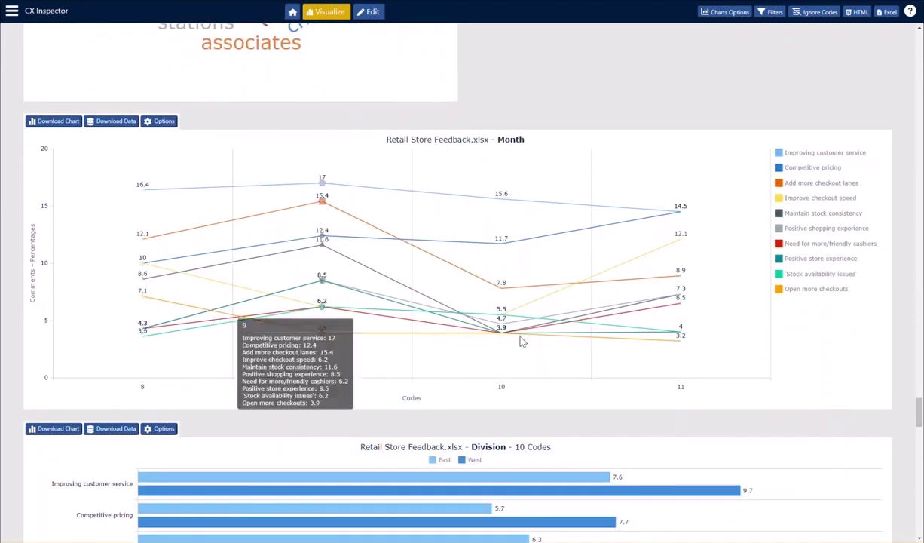
click(152, 124)
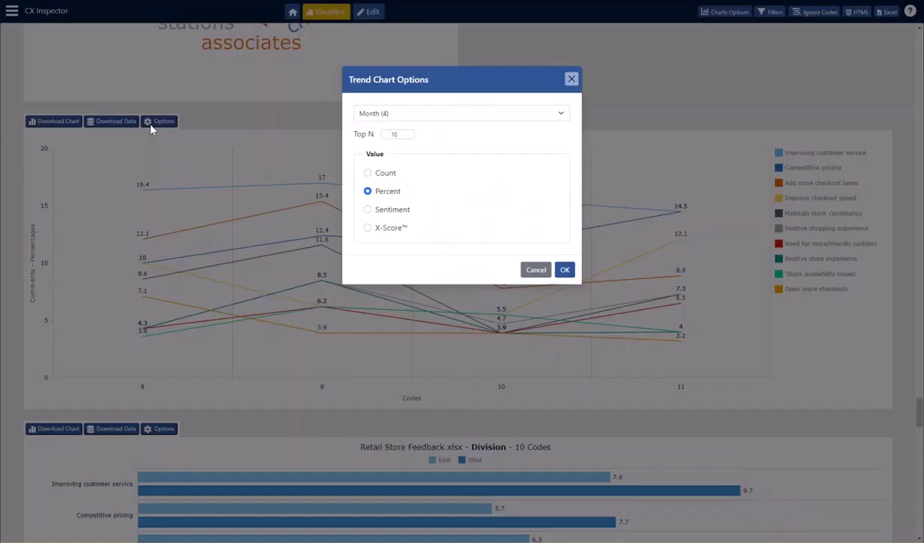
drag(399, 136, 383, 135)
click(565, 269)
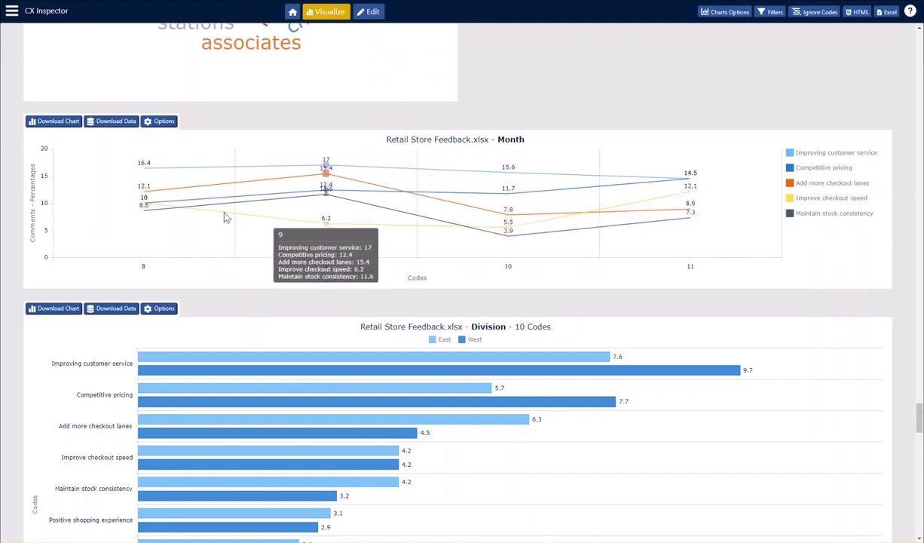
Step: Examine the closed-ends bar series for Division, Month and Region, comparing how each code differs between groups
scroll(805, 310, down, 3)
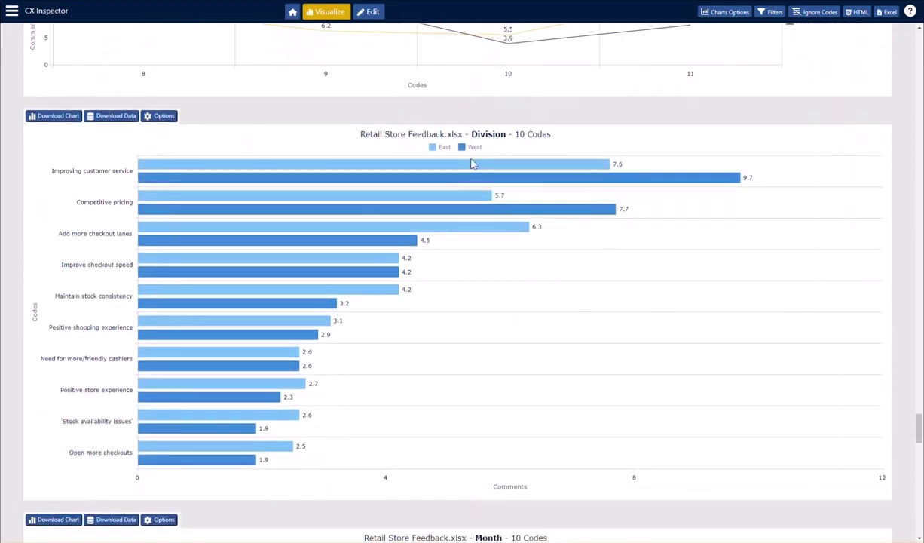
mouse_move(264, 173)
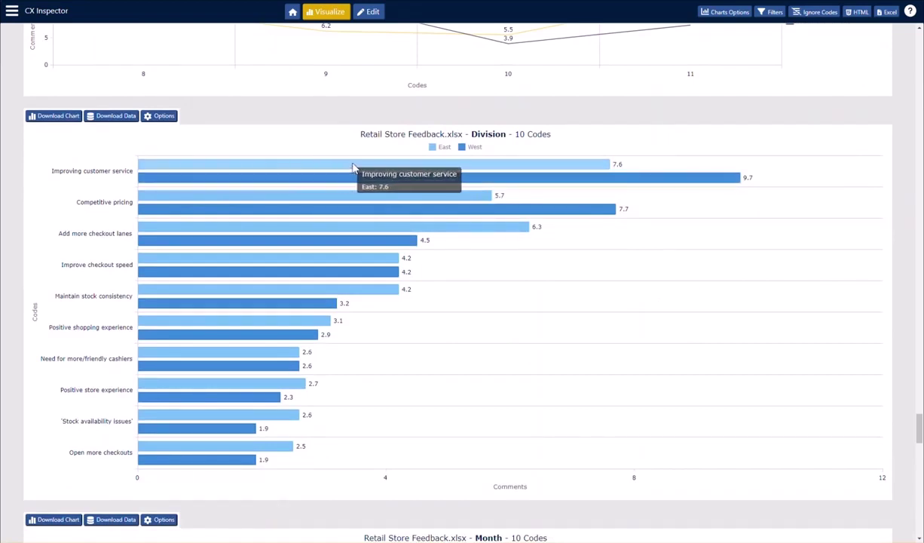
mouse_move(326, 200)
mouse_move(323, 216)
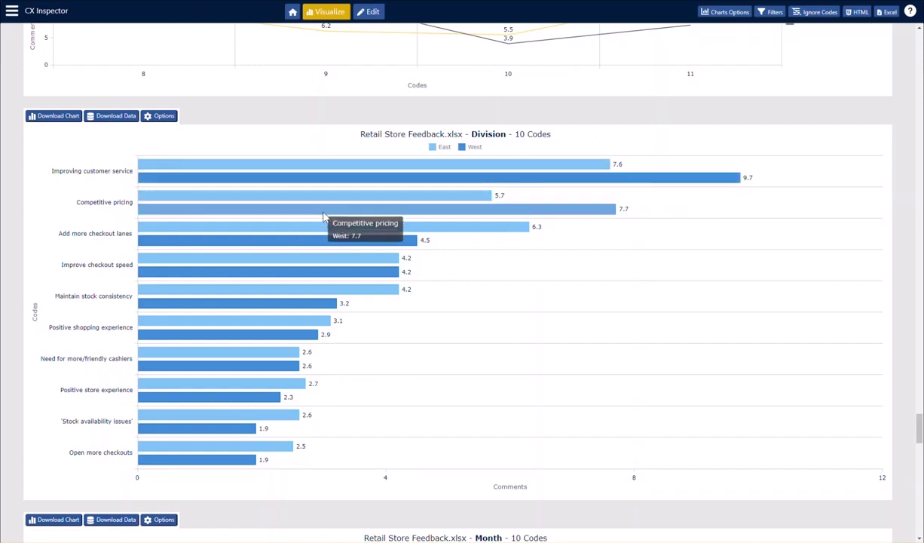
scroll(419, 313, down, 3)
scroll(419, 316, down, 3)
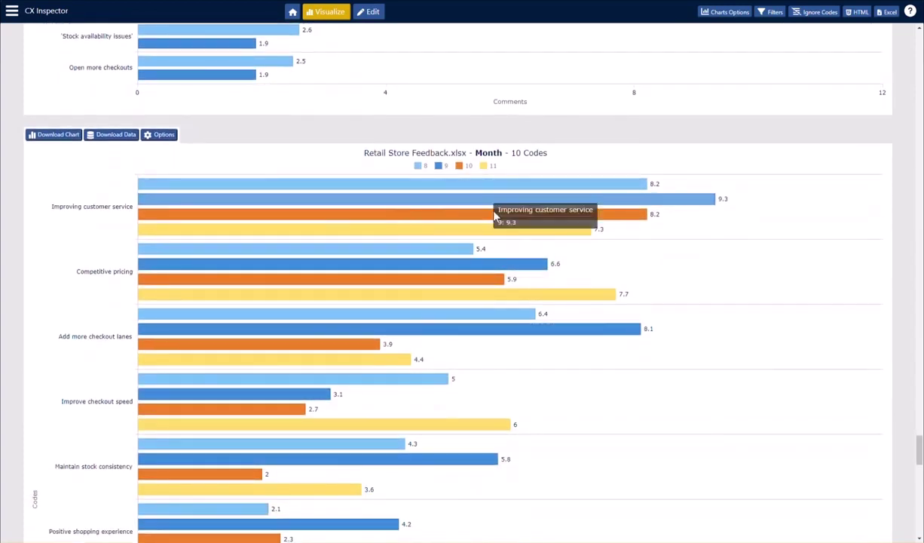
scroll(551, 287, down, 5)
scroll(565, 301, down, 5)
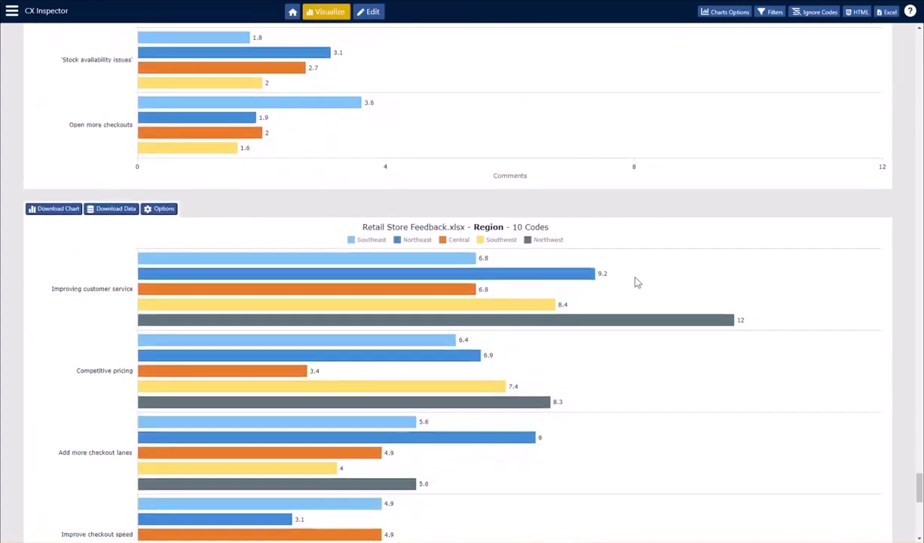
scroll(635, 278, up, 11)
scroll(636, 277, up, 3)
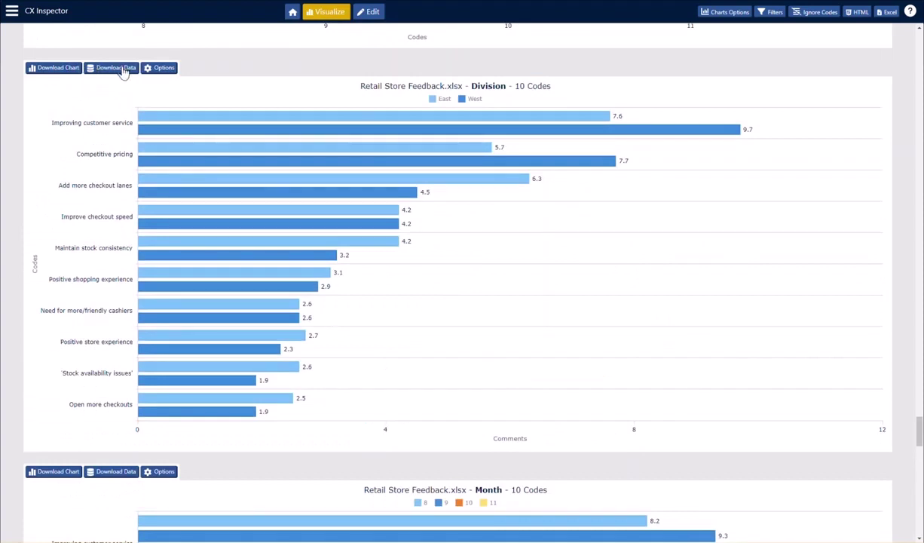
Step: Download the closed-ends Division chart as an image and view the downloaded picture
click(66, 73)
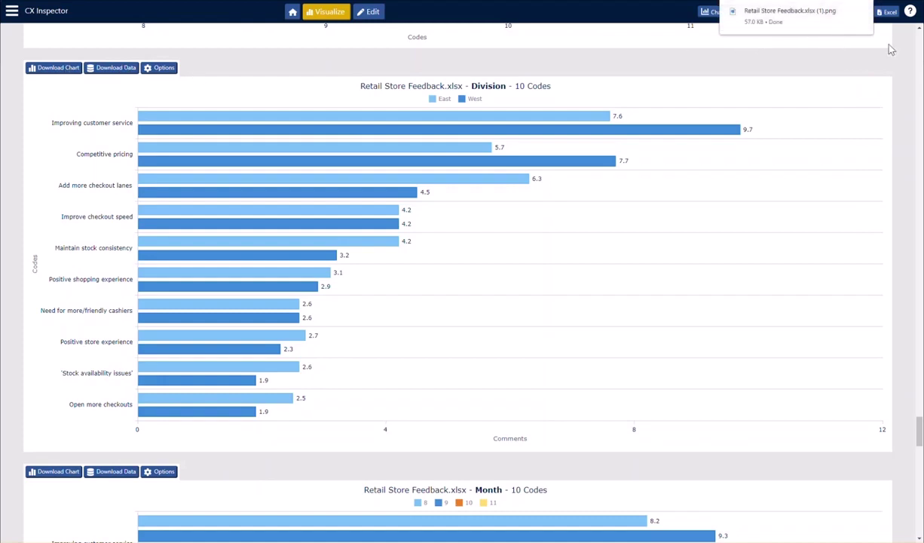
click(818, 19)
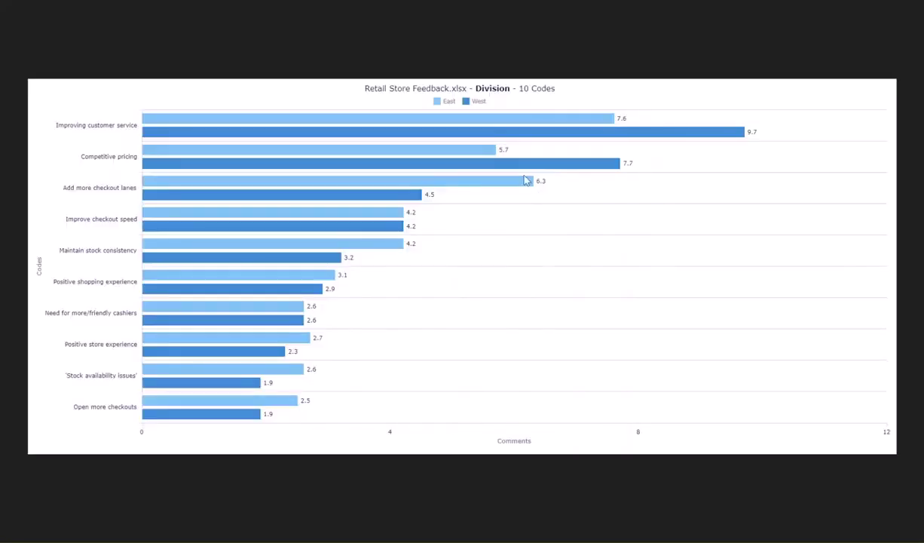
key(alt+F4)
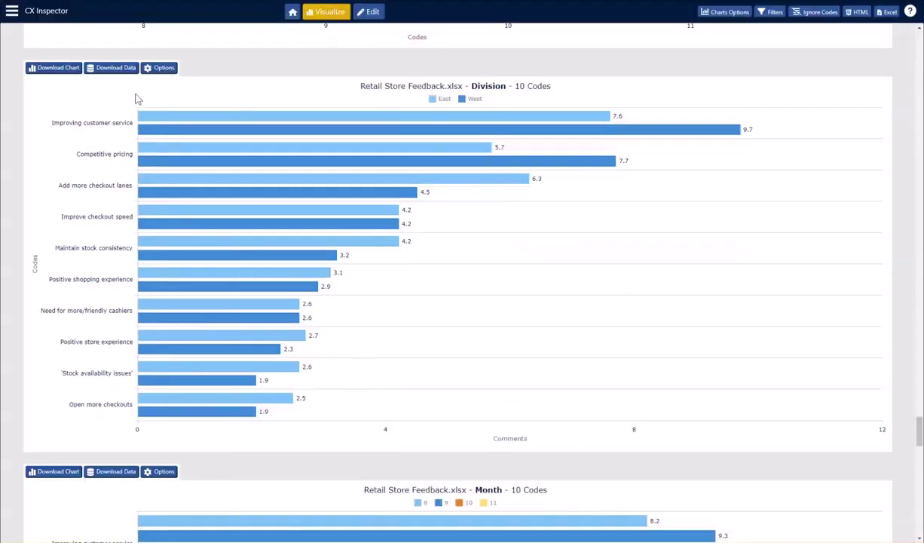
Step: Download the Division chart's data, view it in Excel with the code column widened, and close the workbook without saving
click(108, 70)
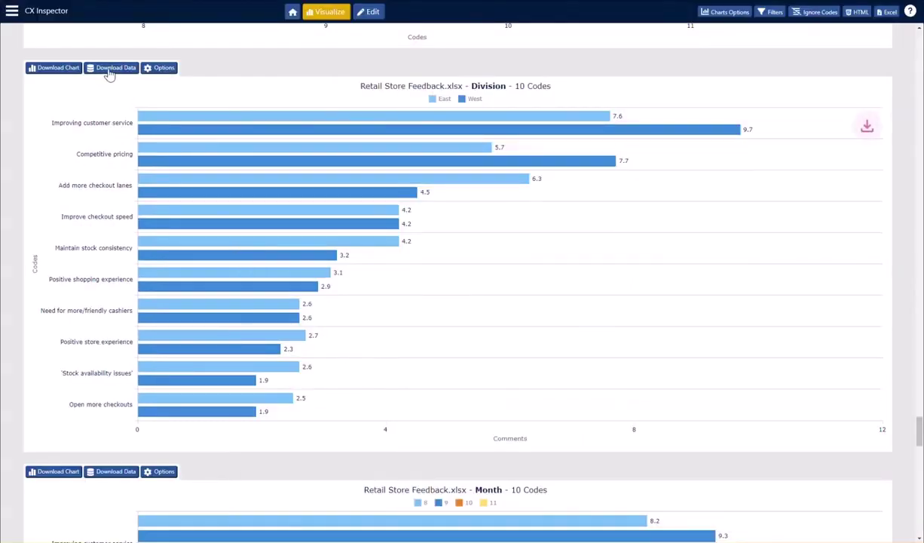
click(867, 3)
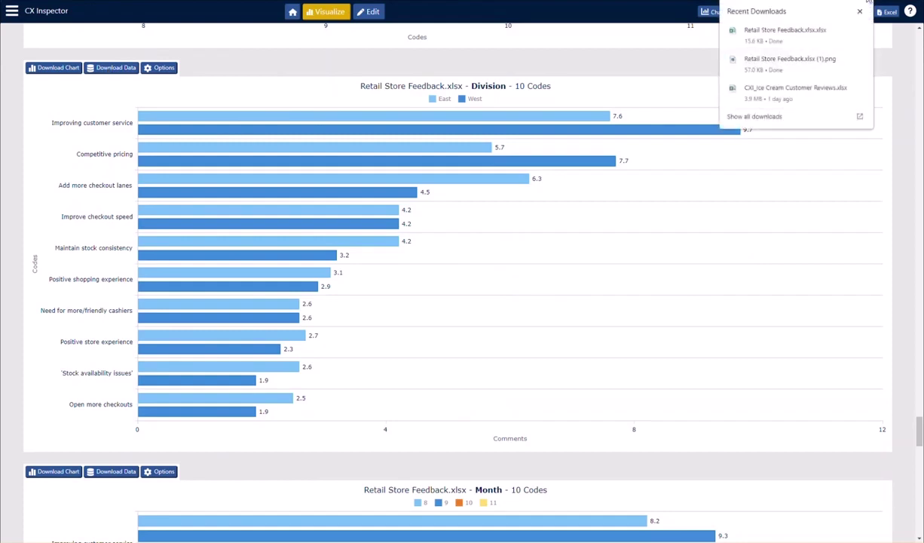
click(777, 35)
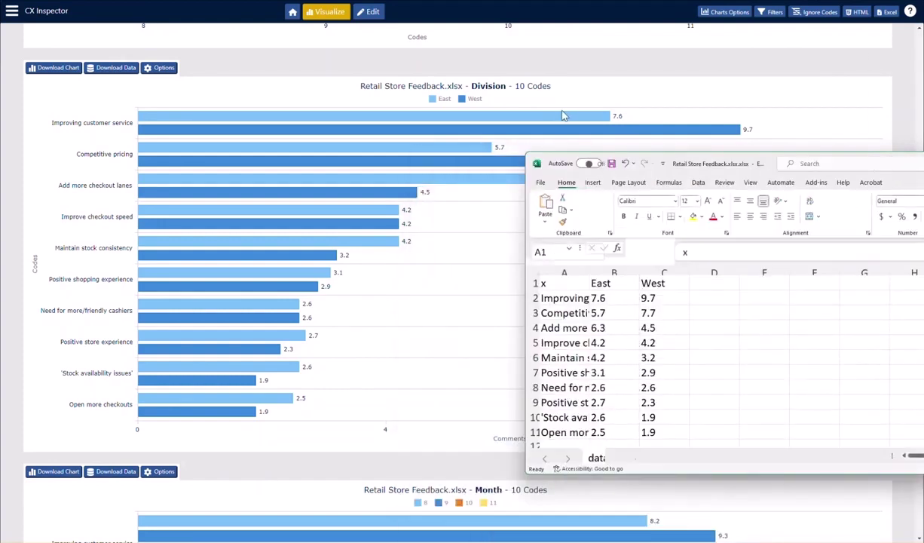
drag(244, 174, 338, 175)
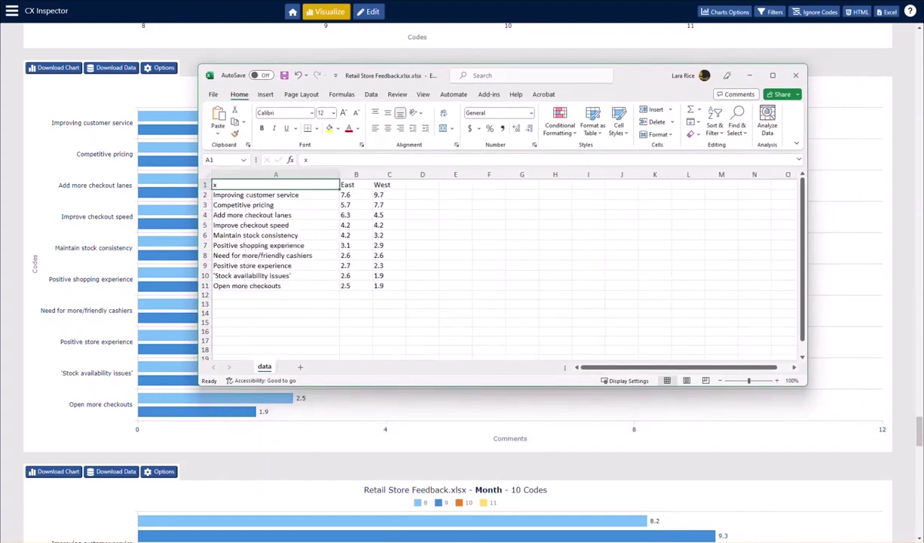
click(795, 75)
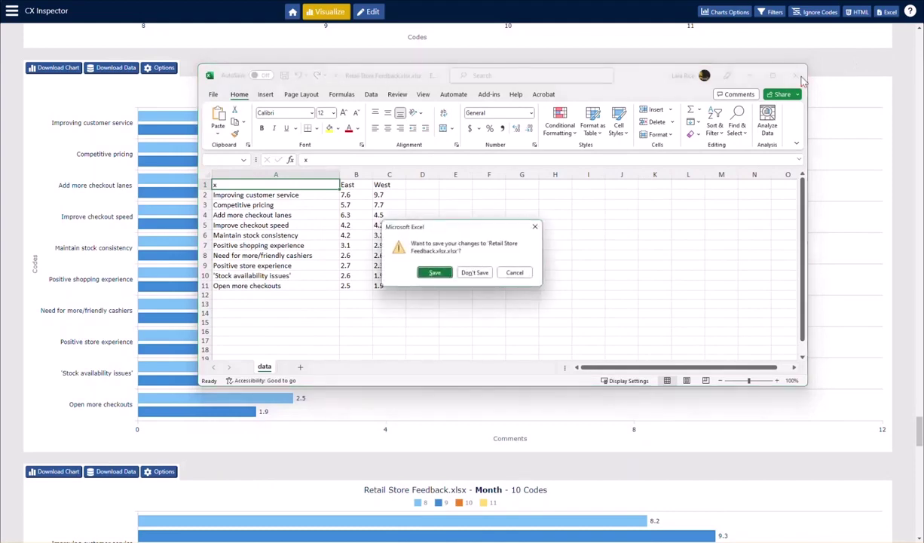
click(475, 273)
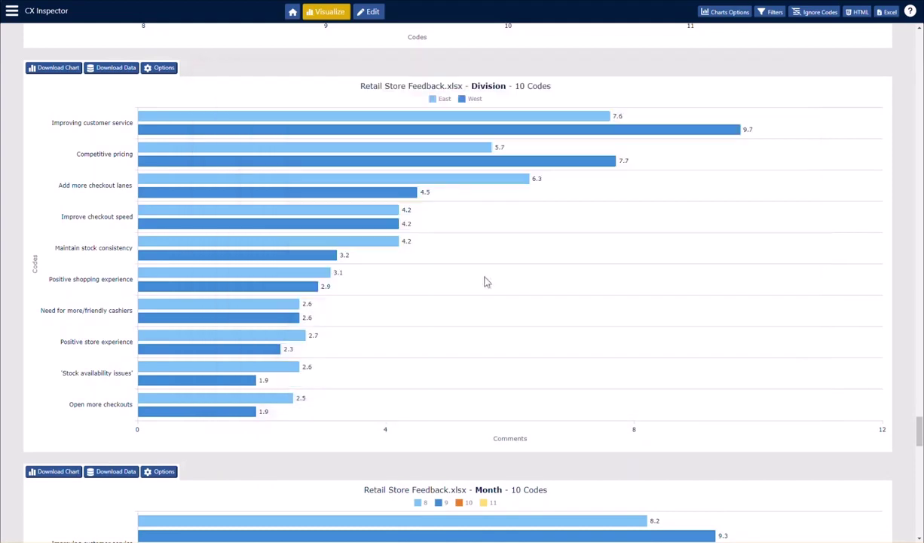
Step: Filter all charts to the East division and Negative sentiment
scroll(633, 241, up, 15)
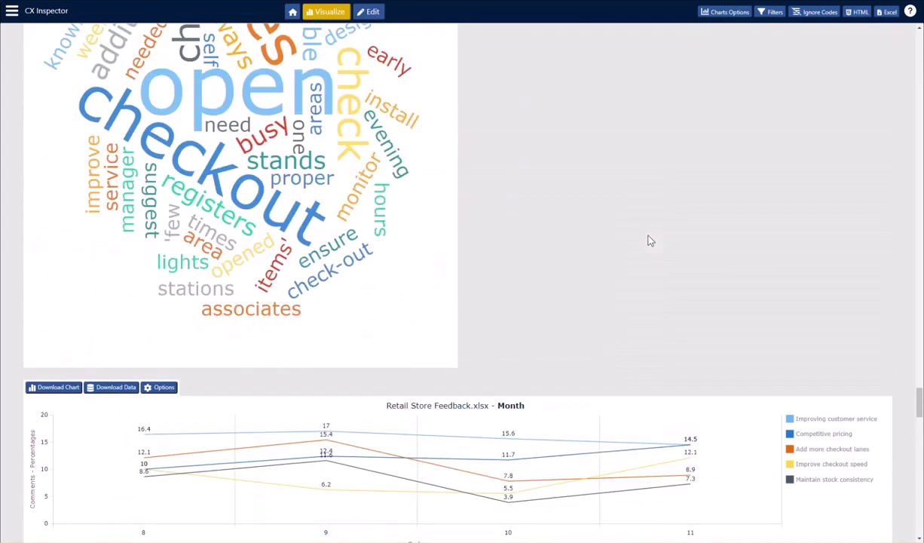
drag(919, 367, 919, 56)
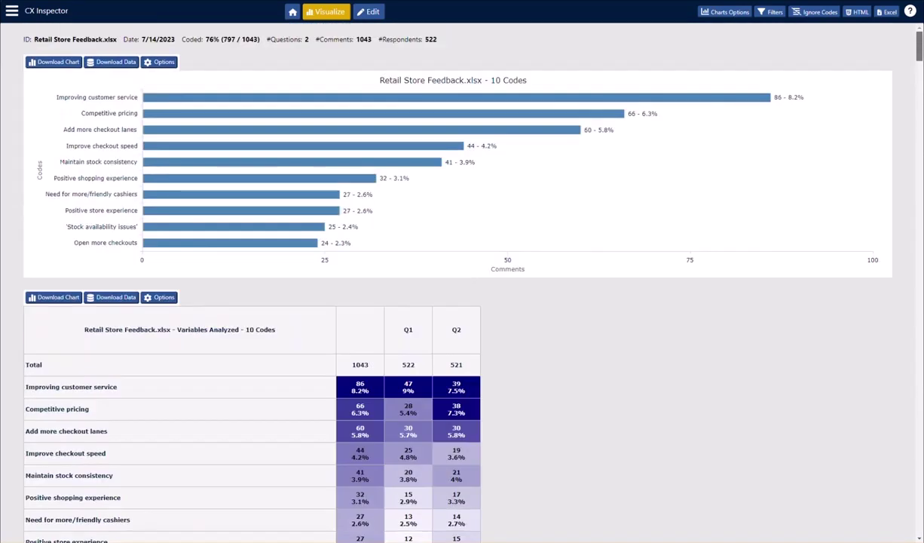
click(773, 13)
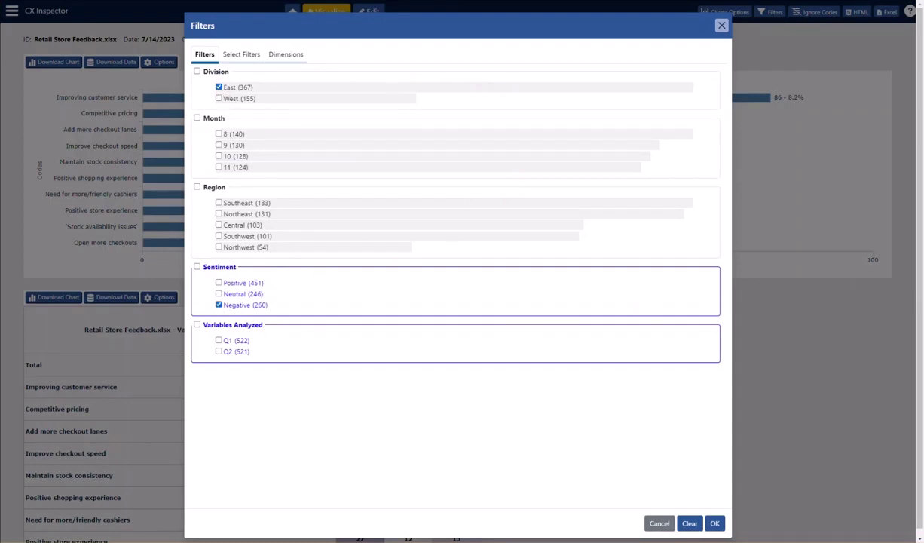
click(721, 529)
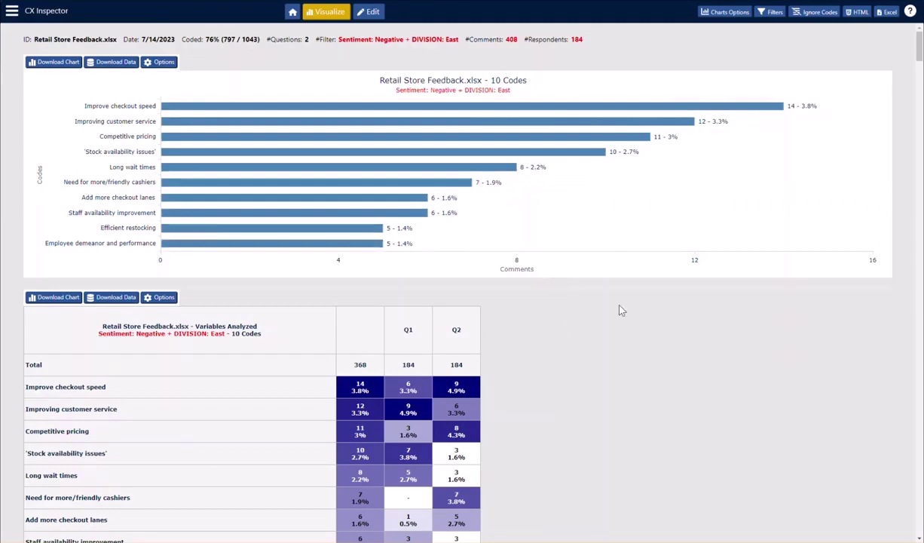
Step: Look through the filtered code table, sentiment pie, co-occurrences and word clouds, and remove the filter
scroll(631, 320, down, 3)
scroll(631, 319, down, 10)
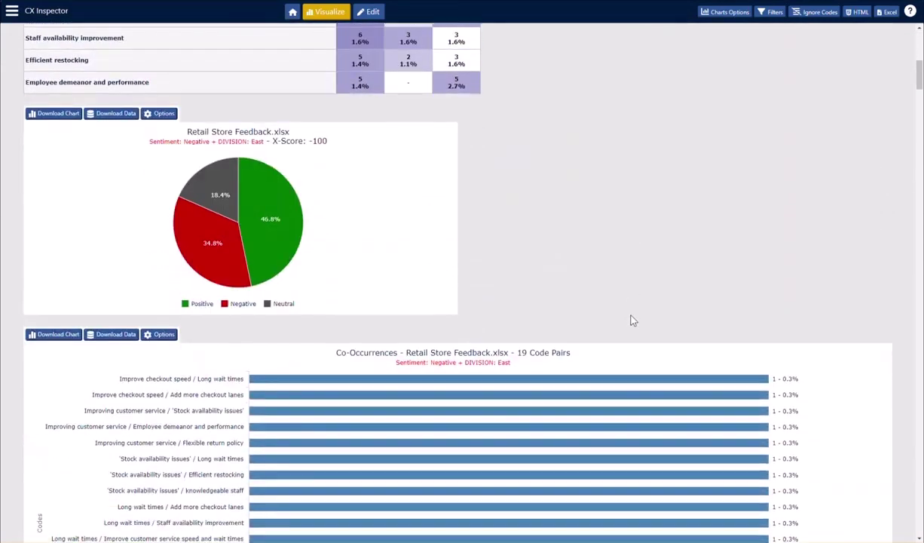
scroll(632, 320, down, 4)
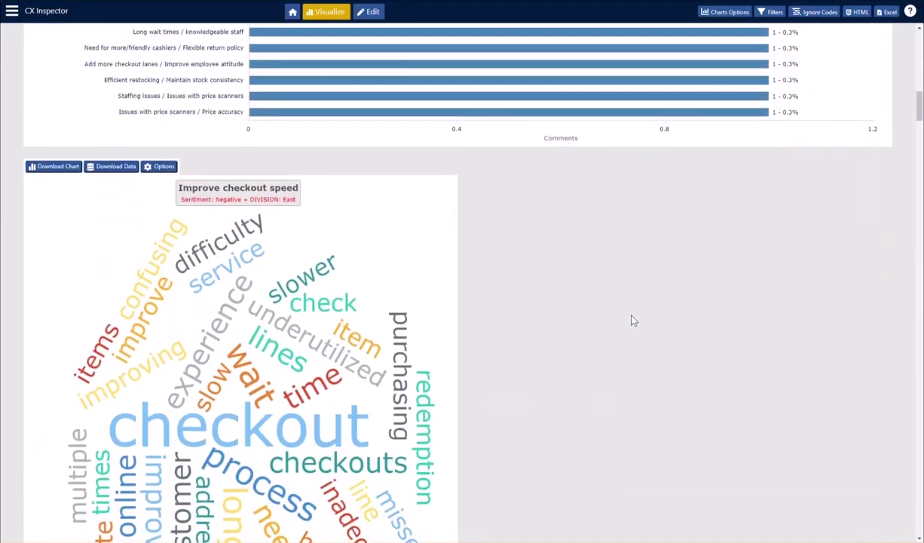
scroll(633, 320, down, 4)
scroll(631, 315, down, 15)
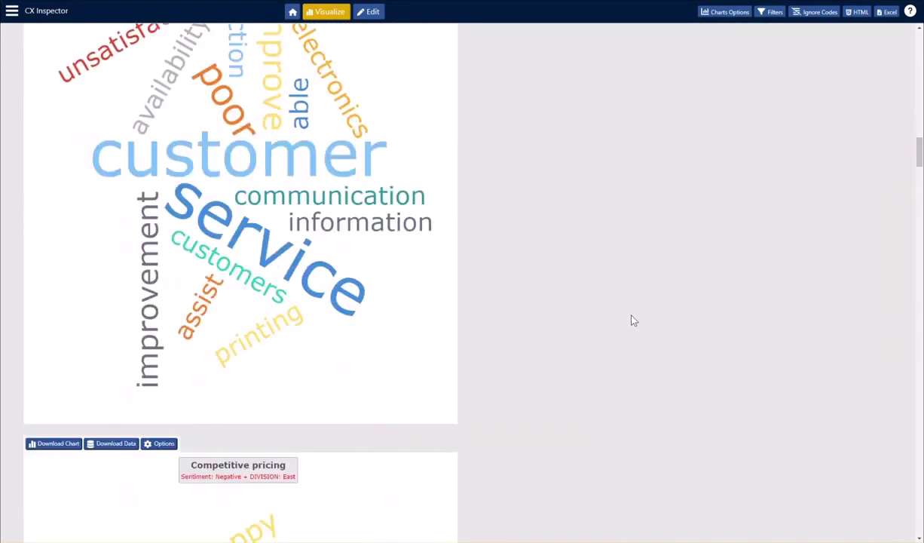
scroll(635, 322, up, 17)
scroll(750, 181, up, 20)
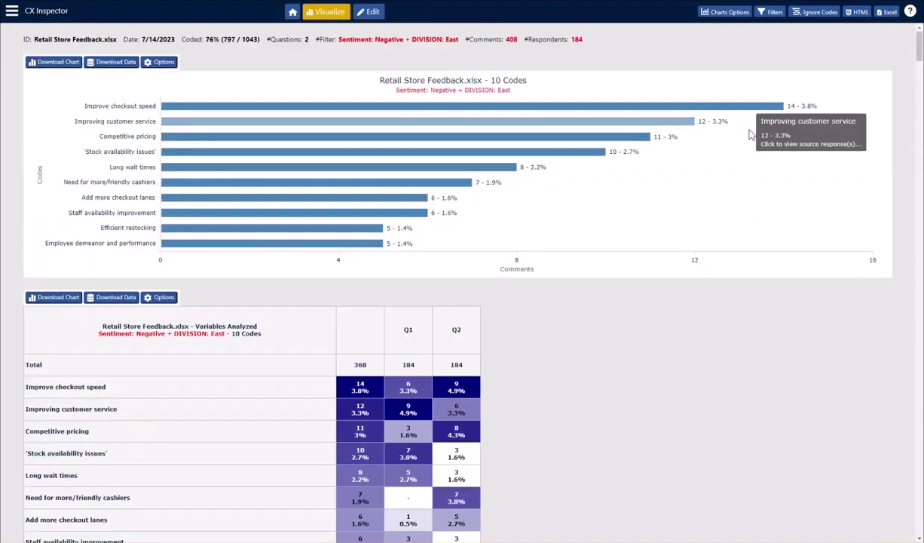
click(424, 42)
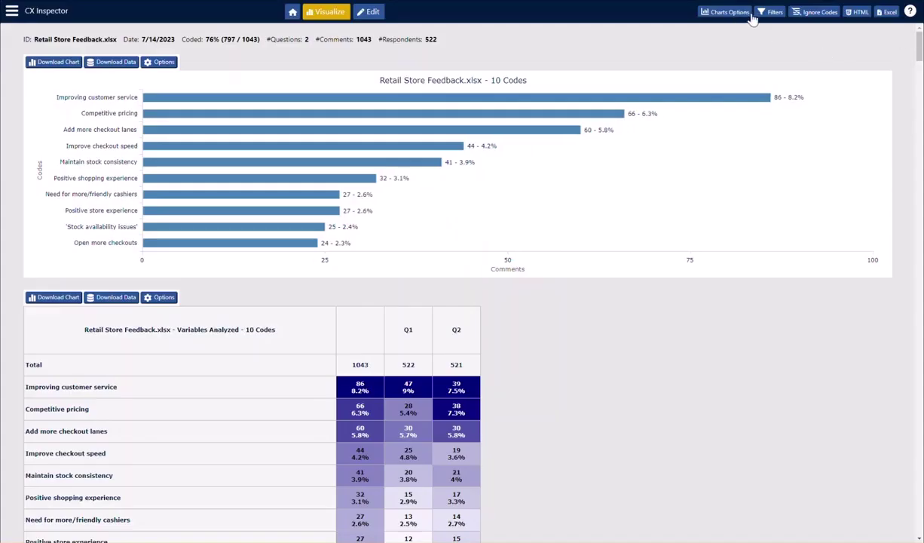
Step: Remove the co-occurrences chart and word clouds from the displayed charts
click(743, 15)
click(303, 224)
click(378, 224)
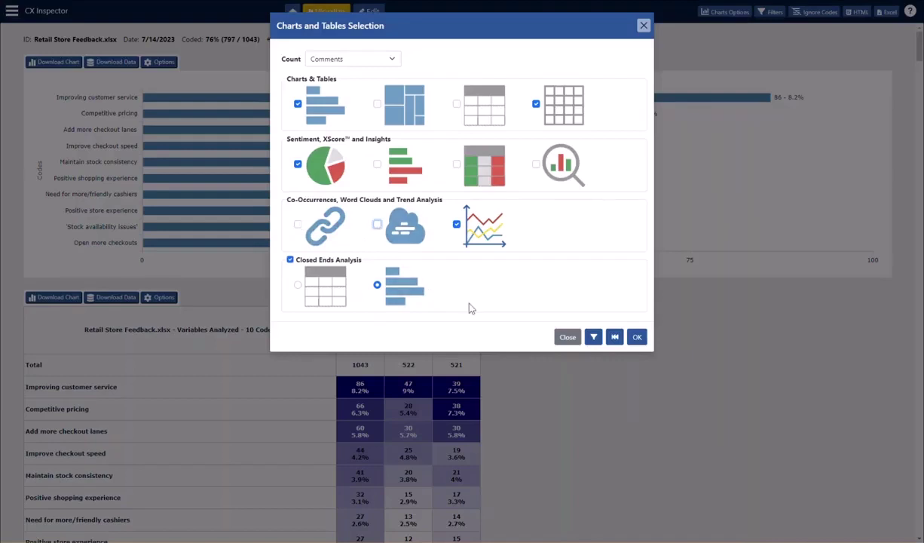
click(637, 337)
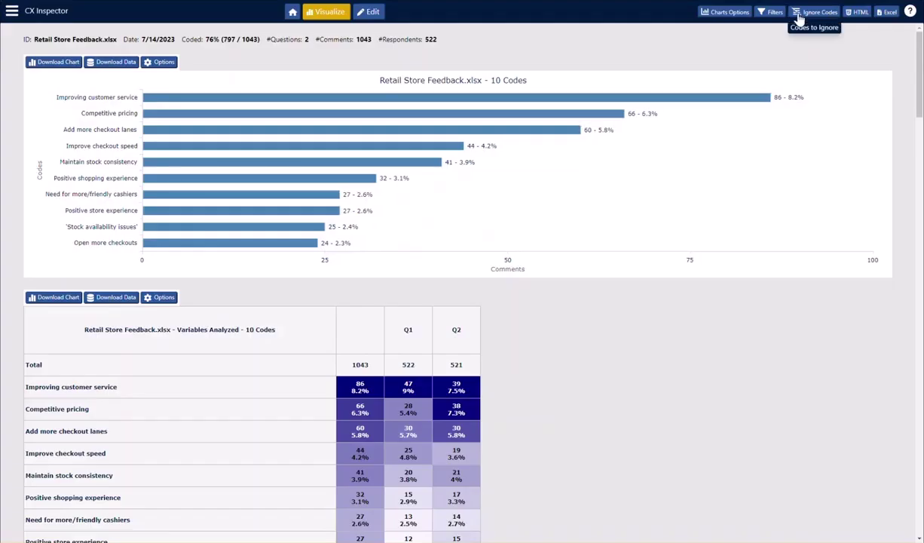
Step: Set the code Improving customer service to be ignored in the charts
click(799, 13)
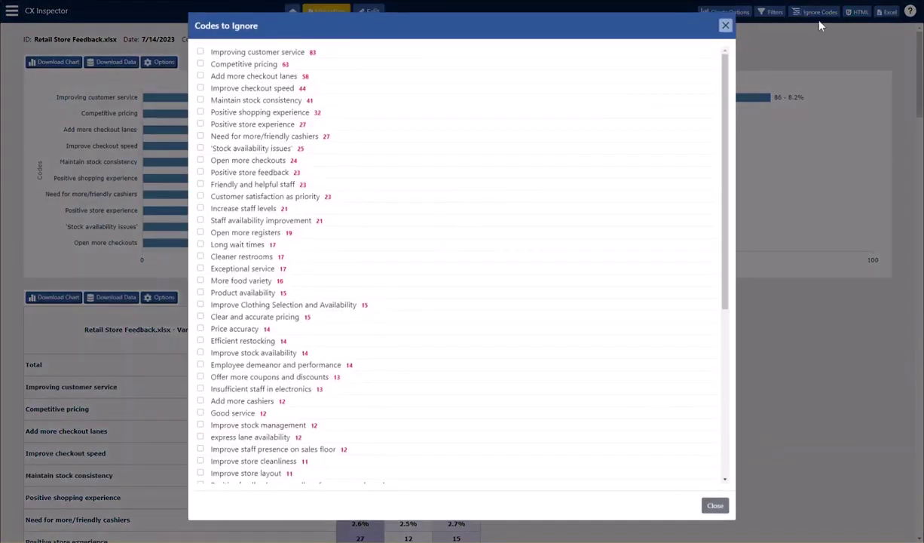
scroll(372, 181, down, 5)
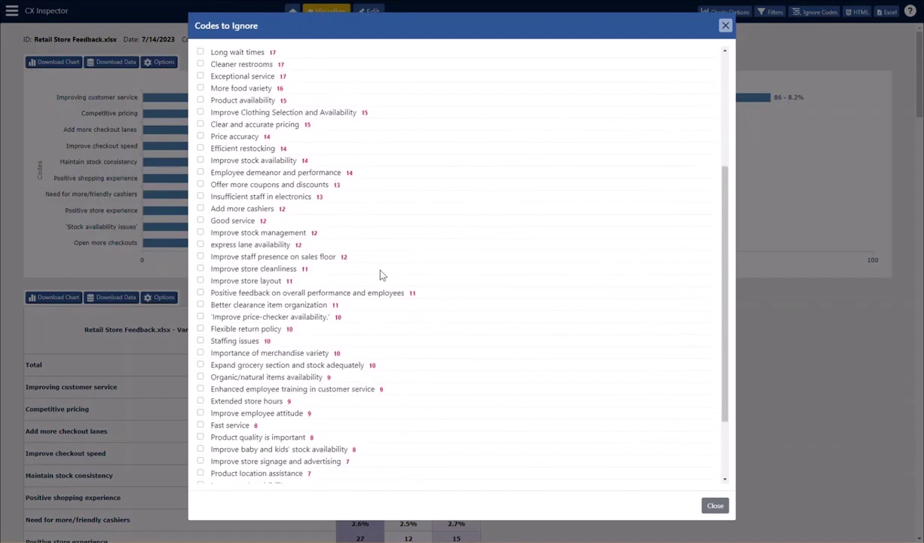
scroll(382, 275, up, 5)
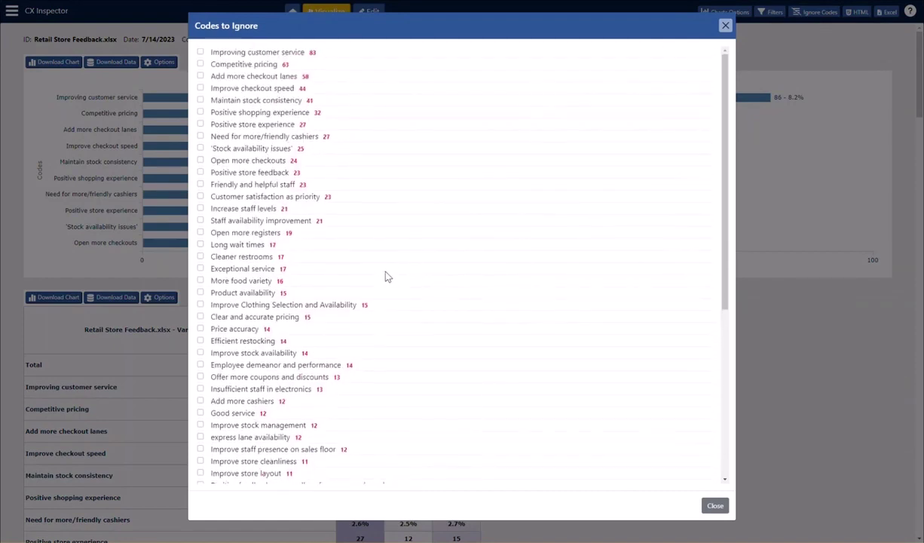
click(200, 53)
click(717, 508)
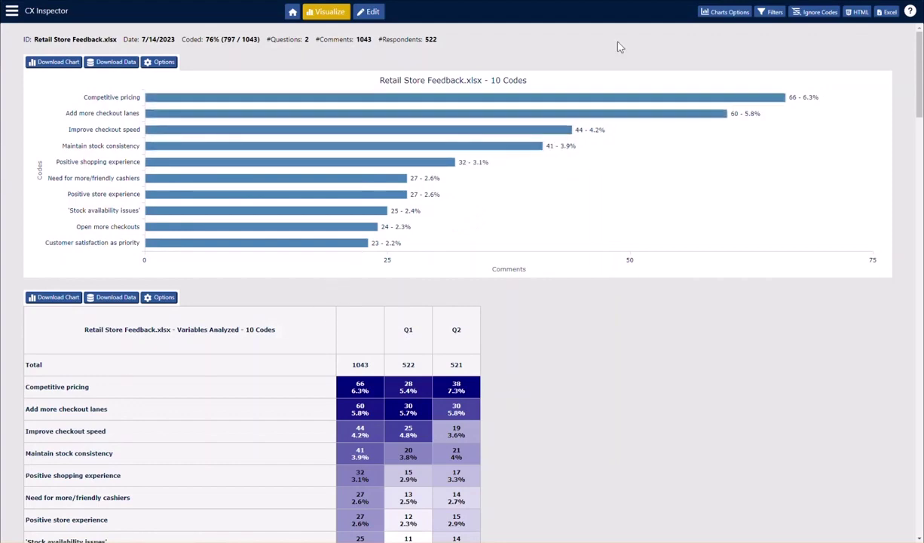
Step: Stop ignoring the code Improving customer service so the charts include it again
click(805, 12)
click(199, 52)
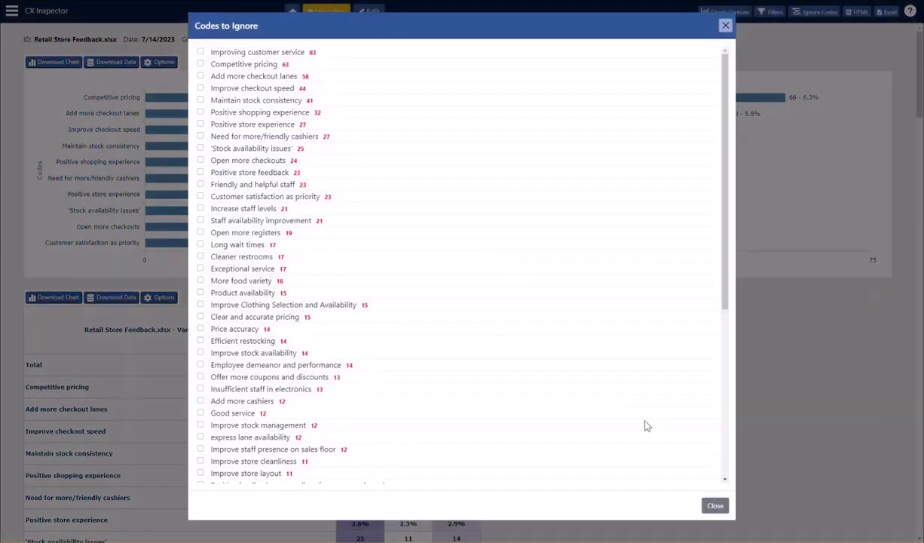
click(716, 506)
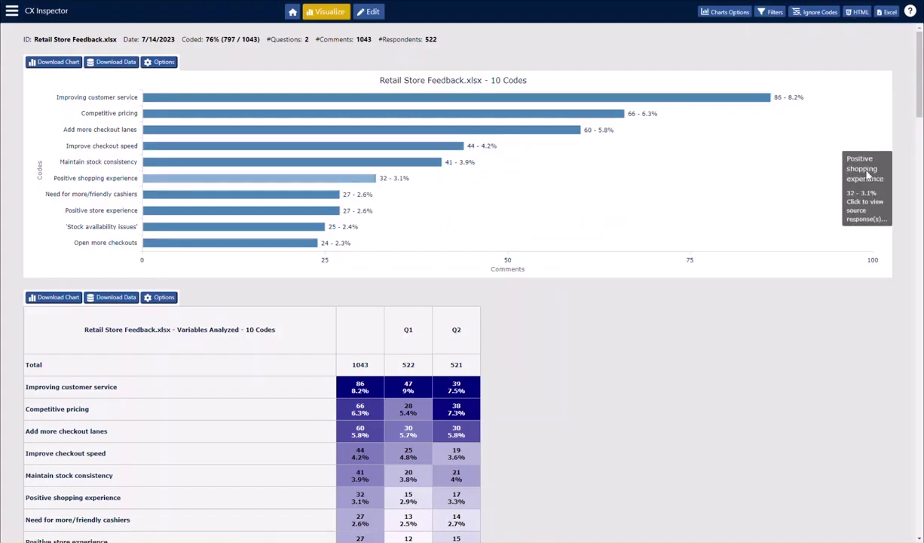
Step: Export the report to HTML and Excel, and open the exported workbook maximized with editing enabled
click(857, 16)
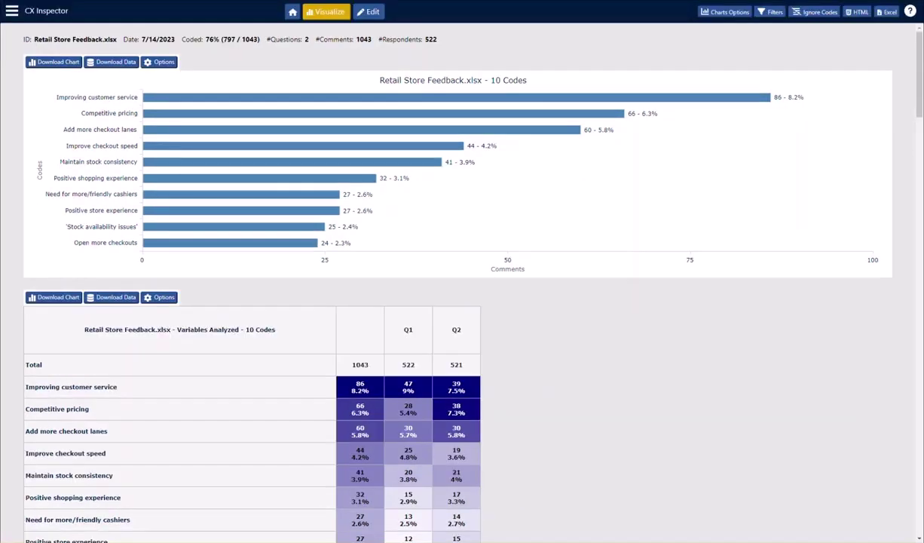
click(892, 14)
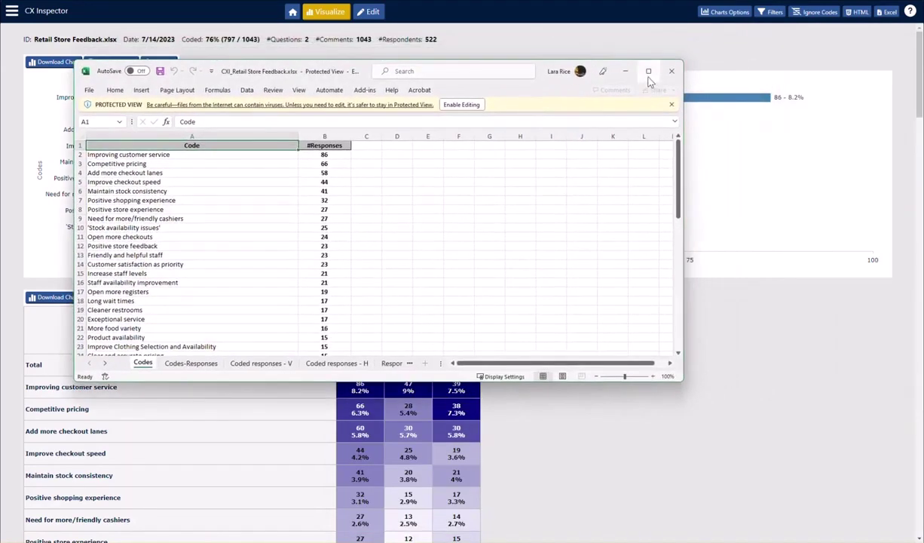
click(648, 72)
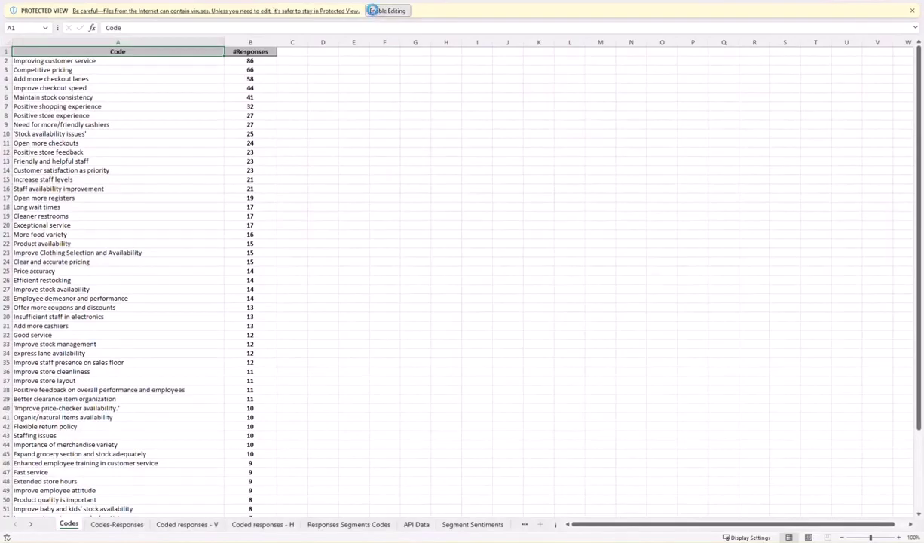
click(384, 11)
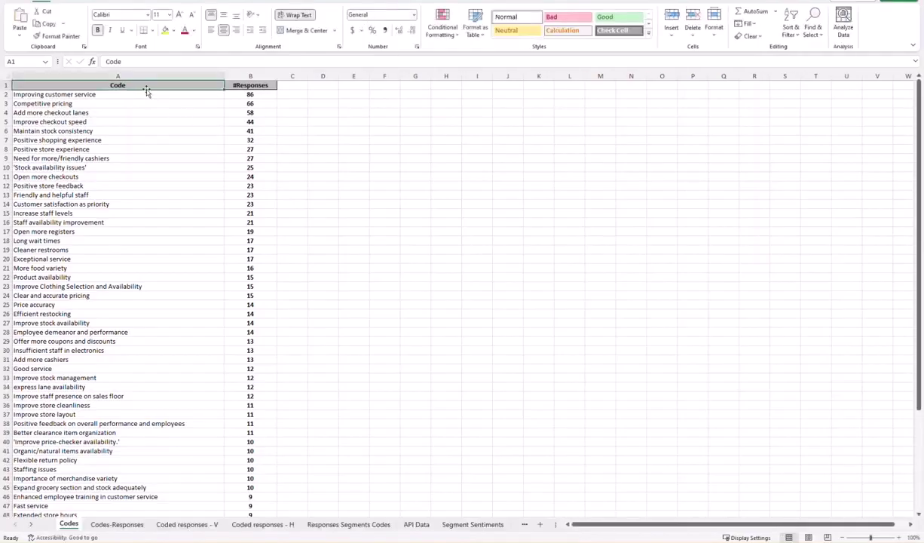
Step: Review the Codes sheet and expand the Improving customer service group on the Codes-Responses sheet to read its responses
scroll(146, 226, down, 4)
scroll(174, 339, up, 4)
click(113, 524)
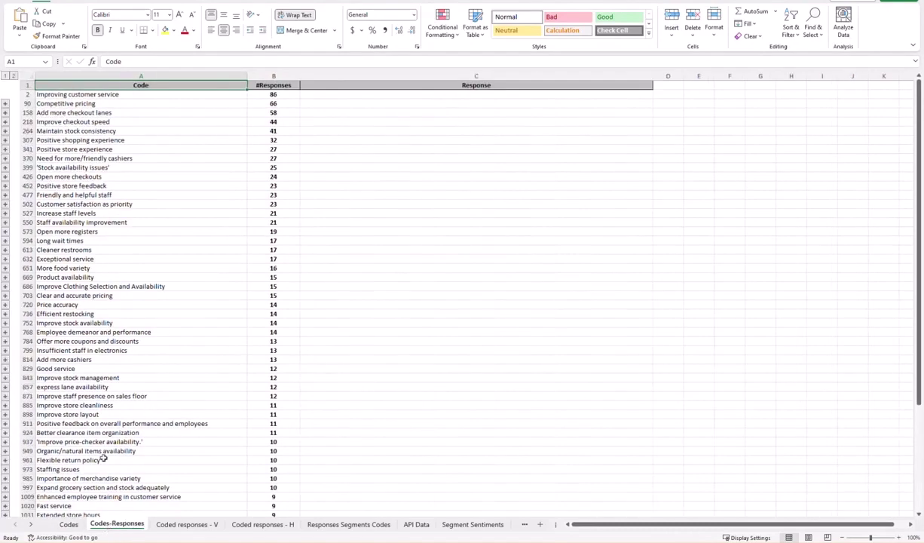
click(4, 105)
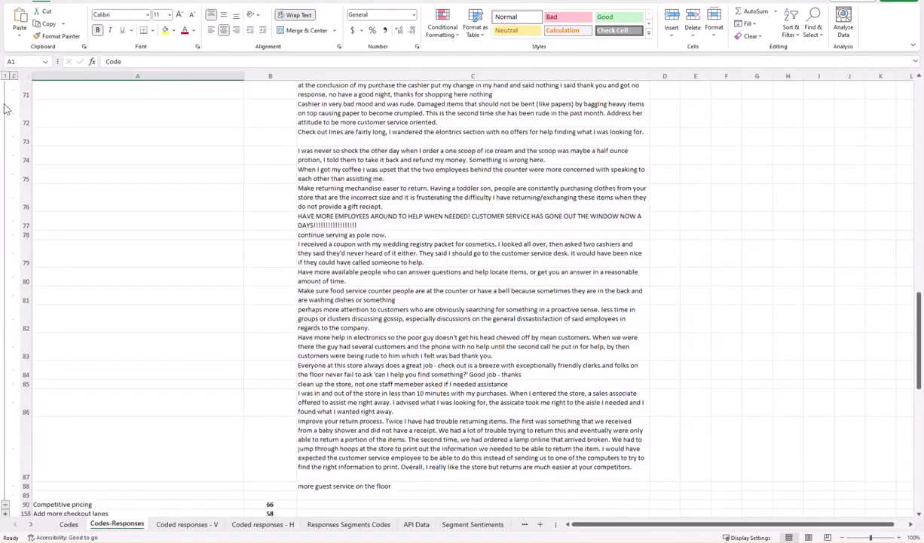
scroll(193, 188, up, 20)
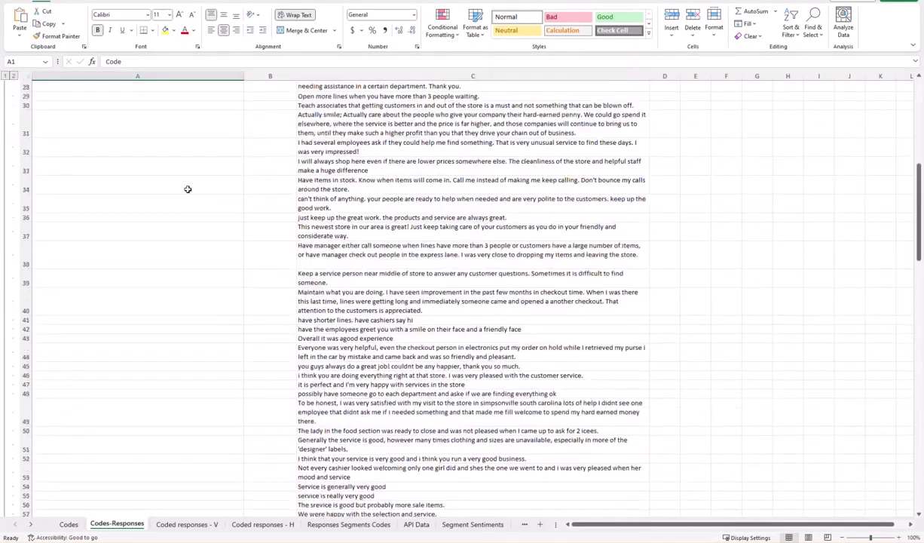
scroll(191, 173, up, 3)
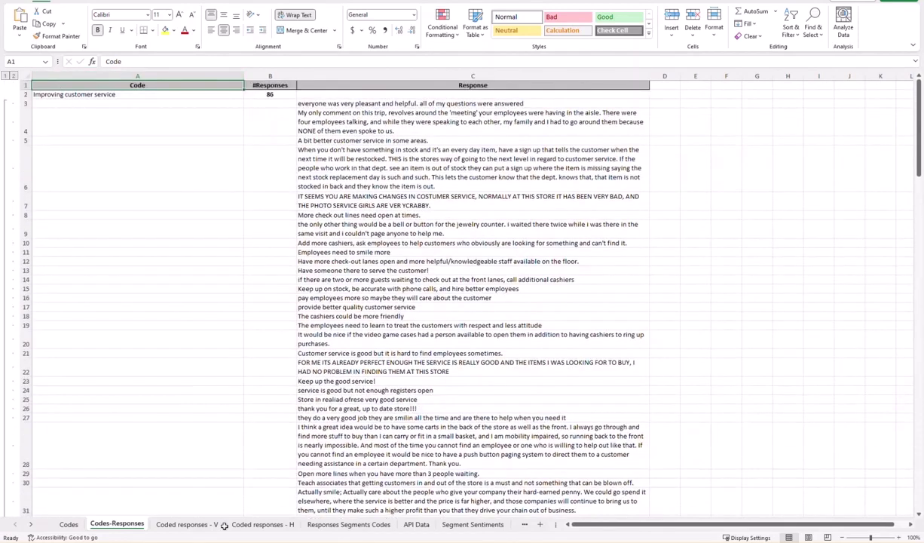
Step: On the Coded responses - V sheet, examine the first two respondents' IDs, responses and the codes listed beneath each response
click(196, 526)
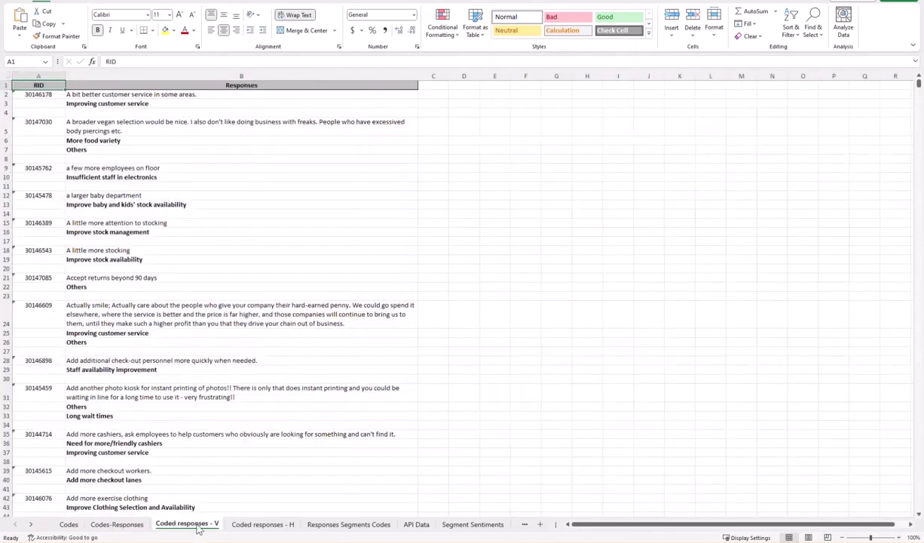
click(49, 91)
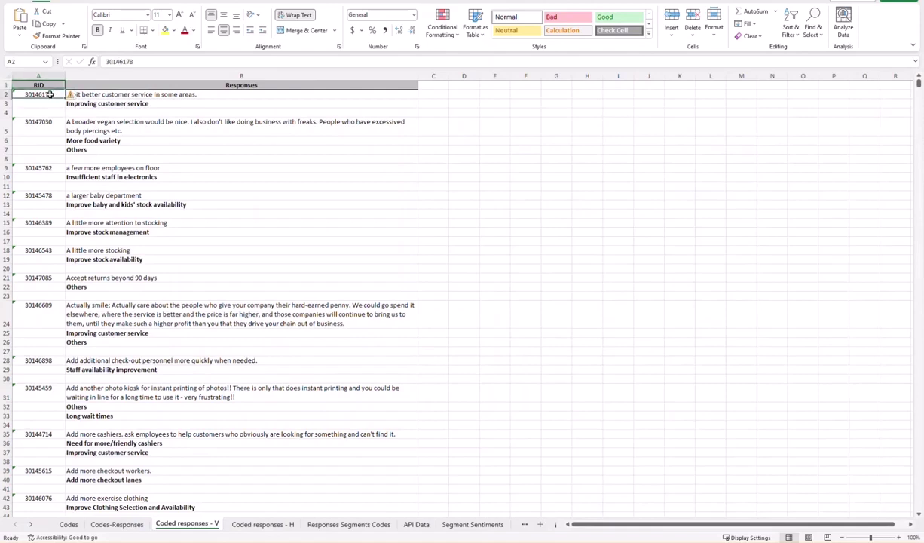
click(101, 93)
click(111, 105)
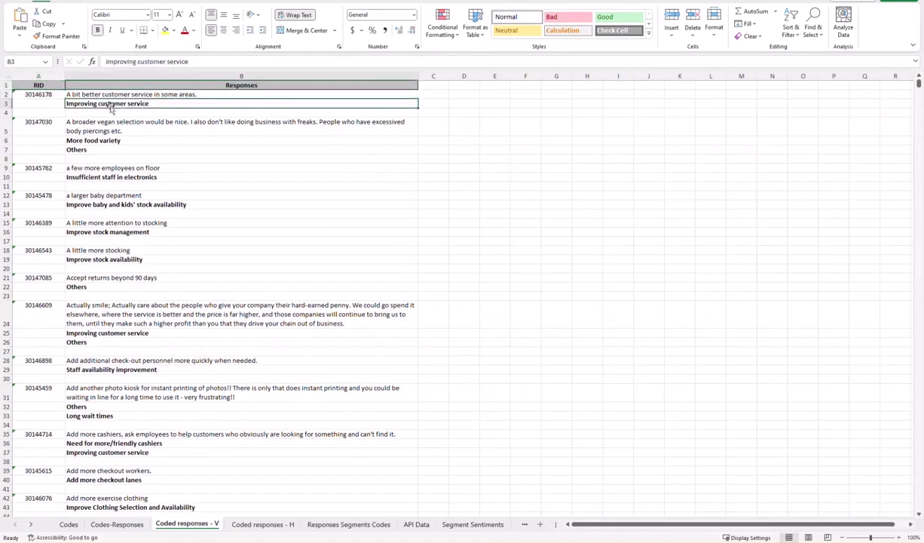
click(54, 122)
click(89, 126)
click(94, 141)
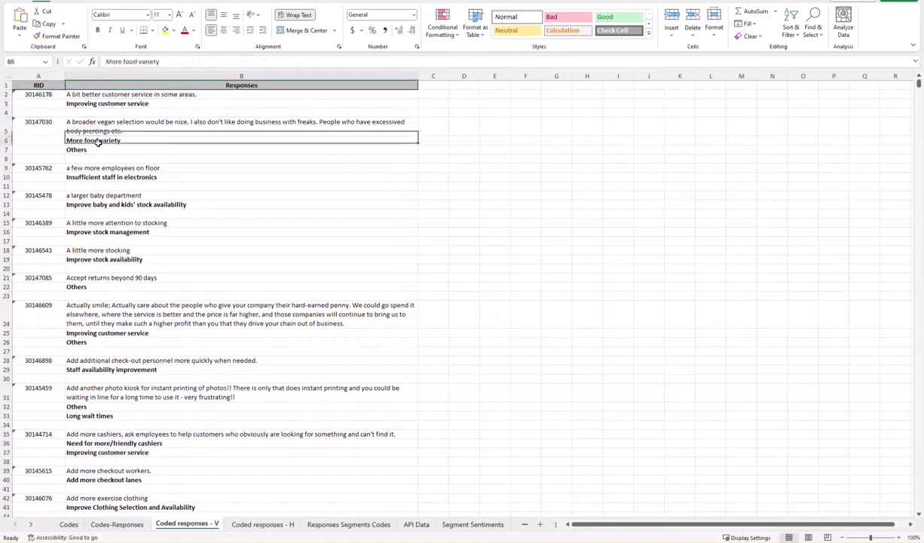
click(98, 150)
Step: On the Coded responses - H sheet, inspect the RID, Responses, Code 1, Code 2 and Code 3 columns one by one
click(279, 531)
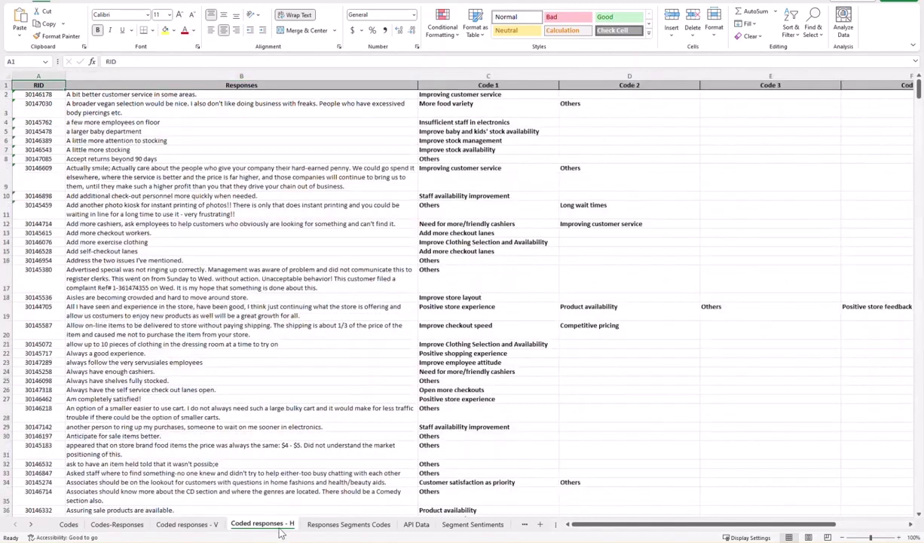
click(41, 76)
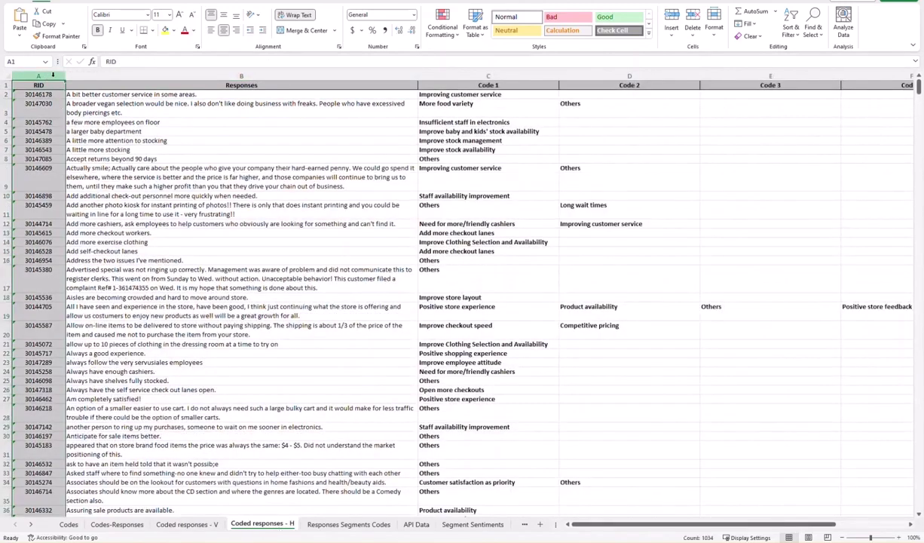
click(156, 76)
click(489, 76)
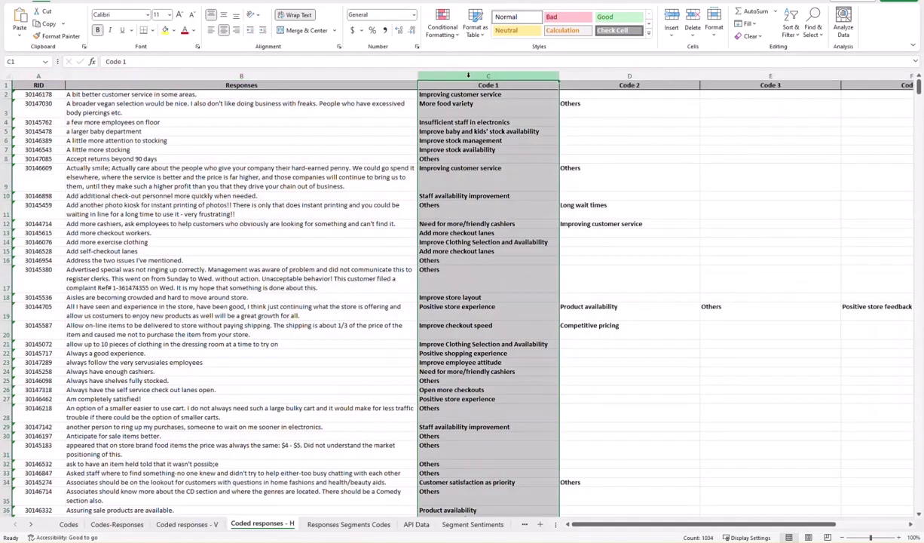
click(630, 77)
click(740, 76)
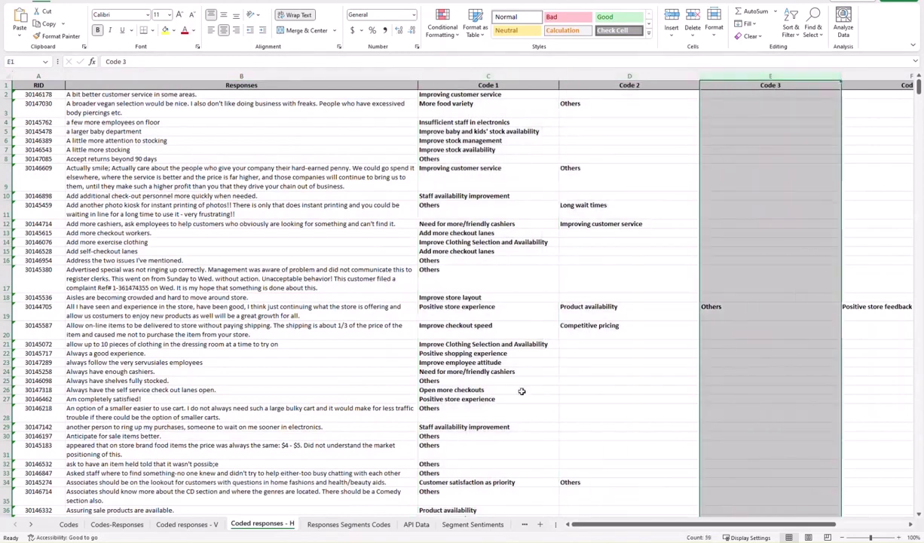
Step: On the Responses Segments Codes sheet, examine how the responses in rows 2 and 17 are split into segments with assigned codes
click(347, 524)
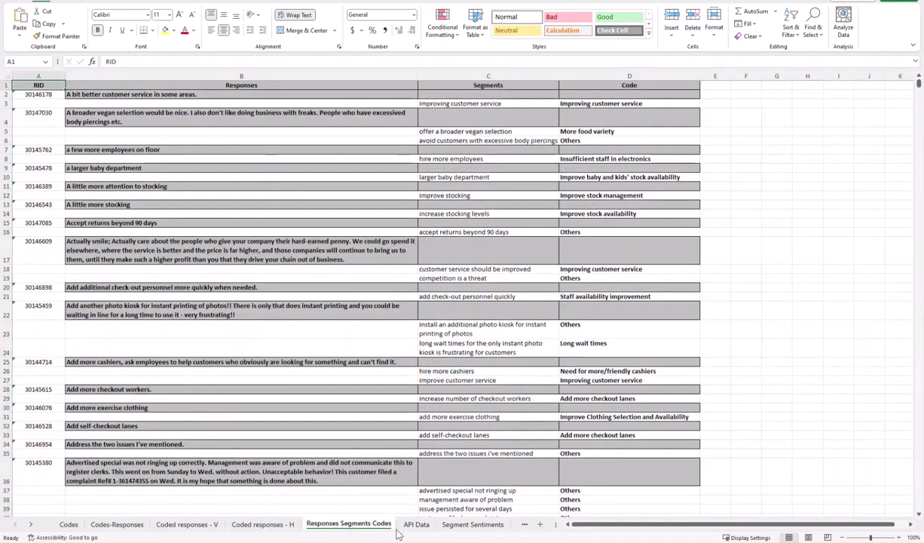
click(47, 95)
click(139, 94)
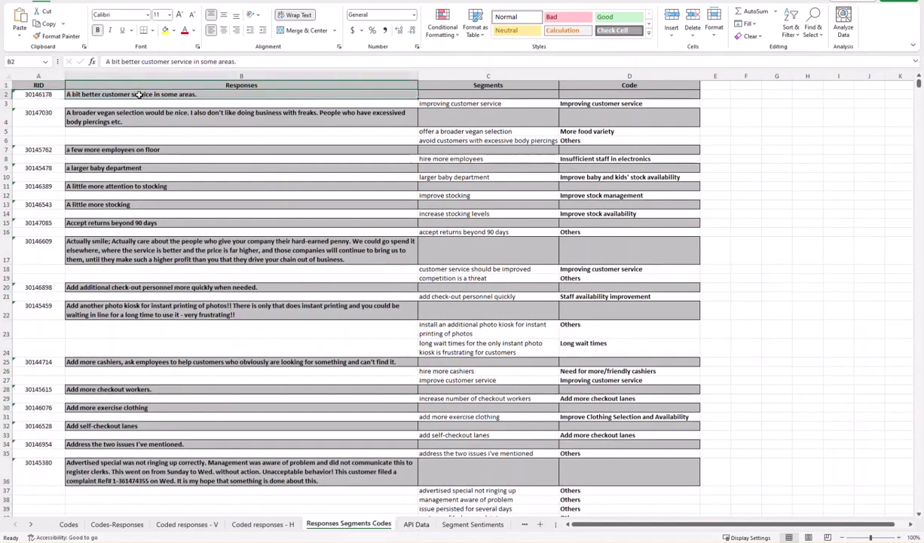
click(456, 102)
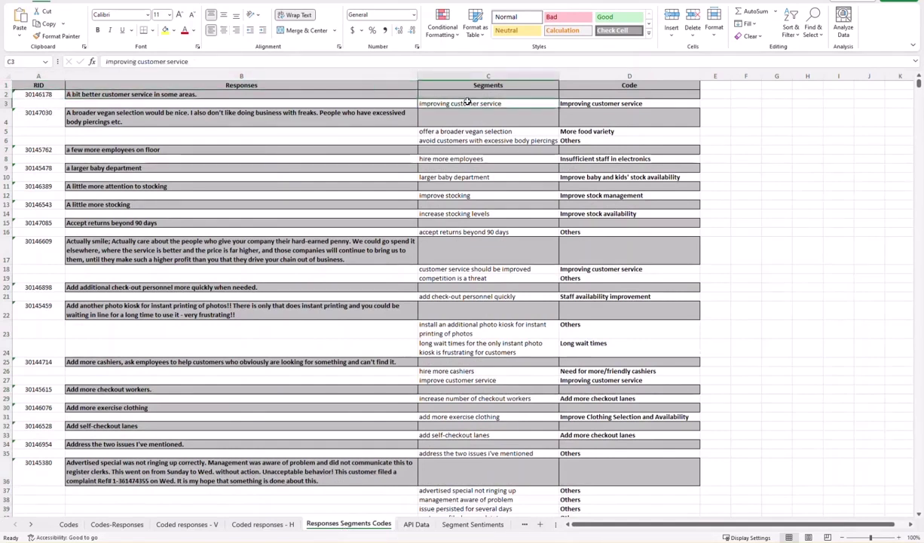
click(588, 104)
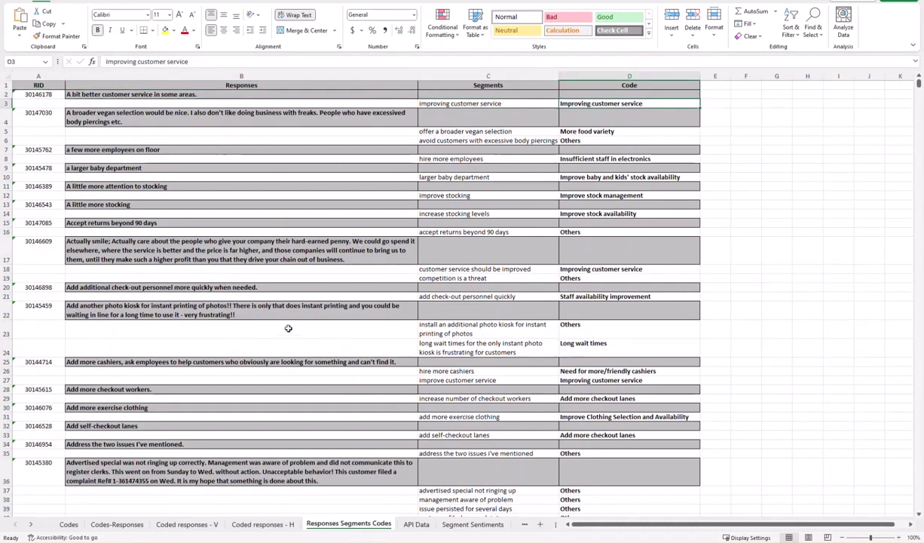
click(262, 250)
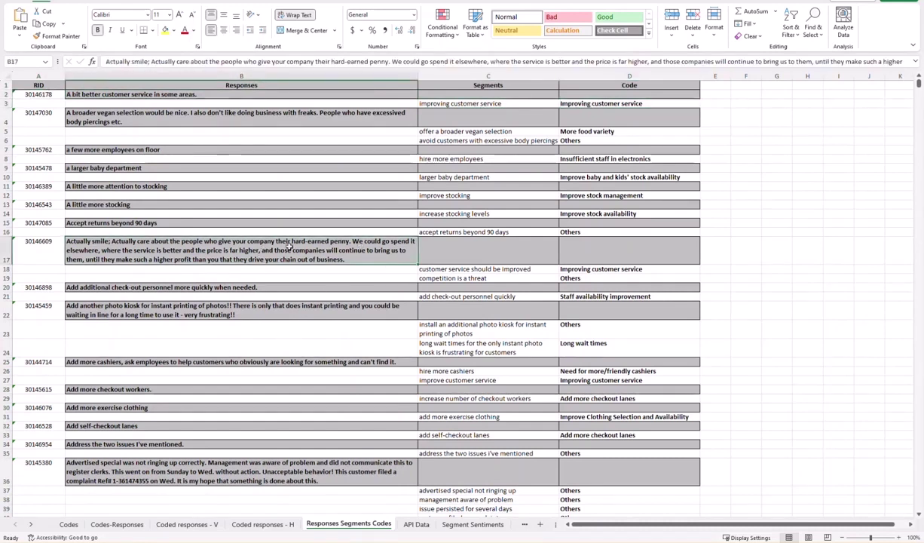
click(489, 268)
click(495, 279)
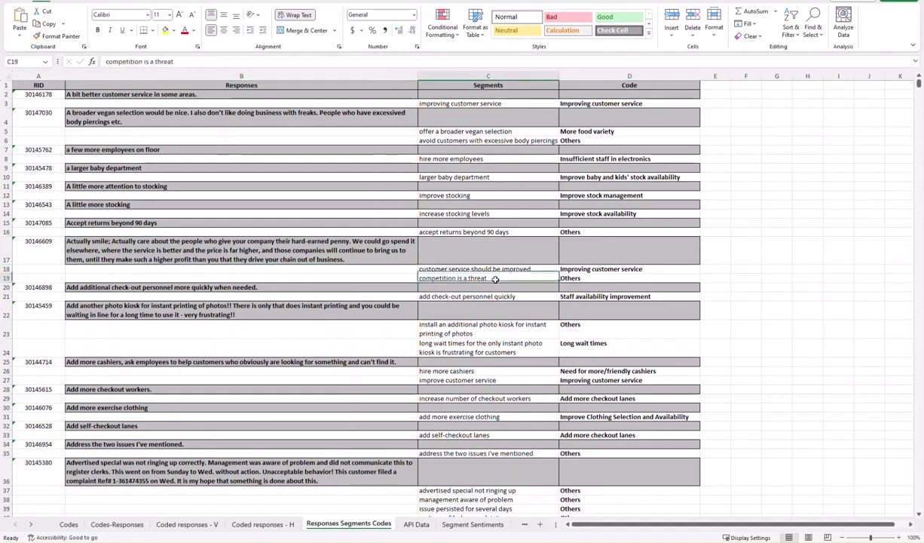
Step: On the API Data sheet, inspect the RID, Variables, Segments, Sentiment and Codes columns in turn
click(415, 523)
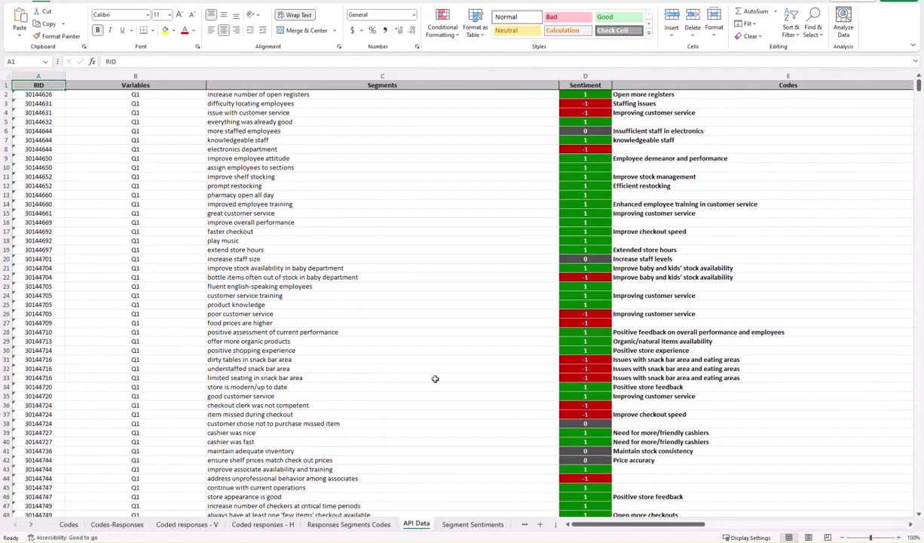
mouse_move(49, 70)
mouse_down()
mouse_move(73, 74)
mouse_move(45, 75)
mouse_up()
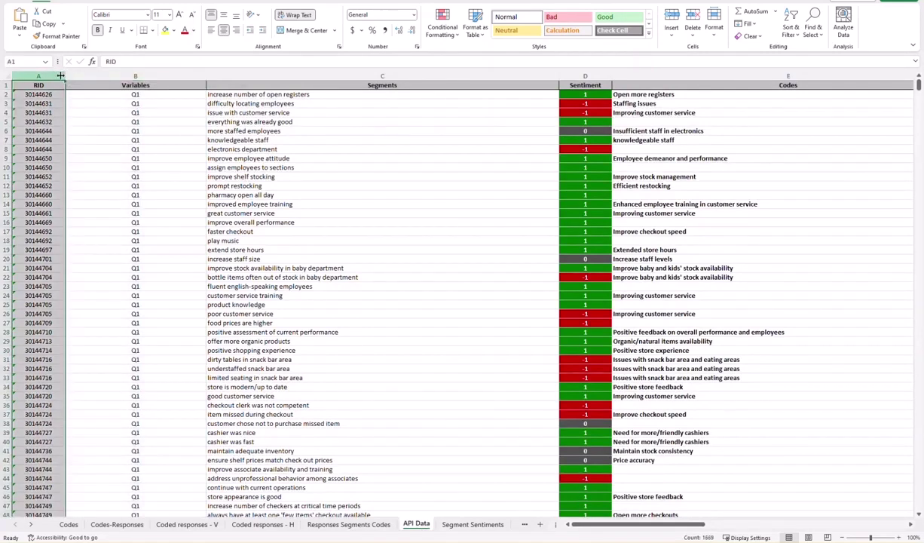
click(142, 75)
click(334, 77)
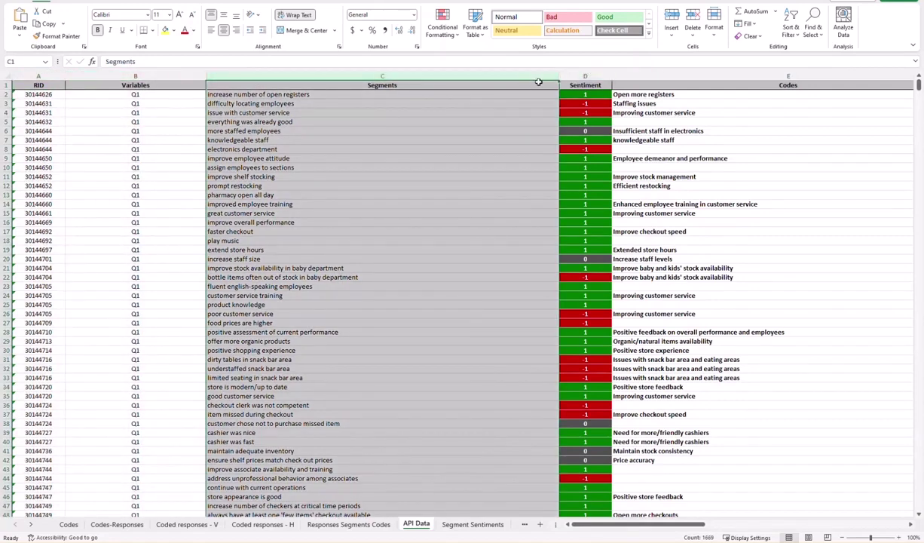
click(584, 75)
click(734, 75)
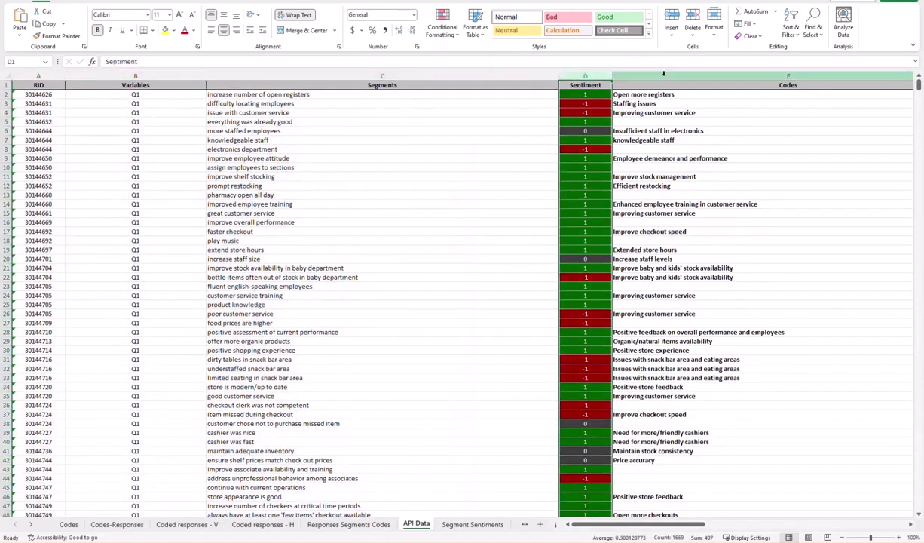
Step: Examine the API Data sheet's Division, Month, Region and Verbatim columns, compare the highlighted text in Verbatim rows 3 and 4, and return to column A
drag(682, 525, 774, 525)
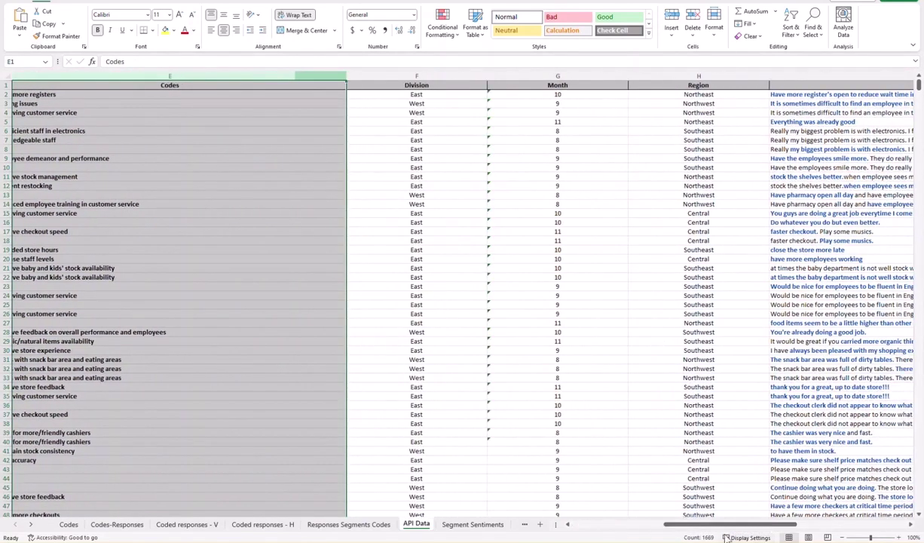
drag(698, 525, 789, 523)
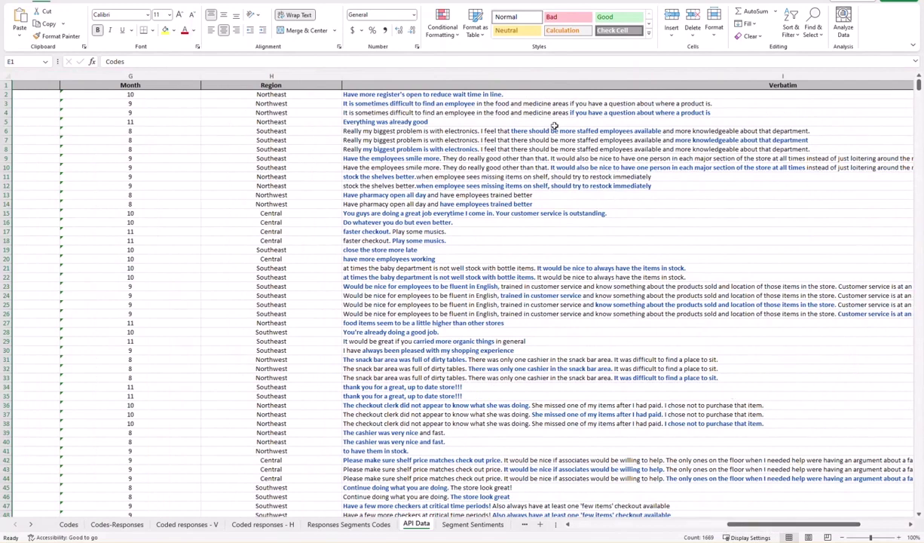
click(521, 103)
click(527, 112)
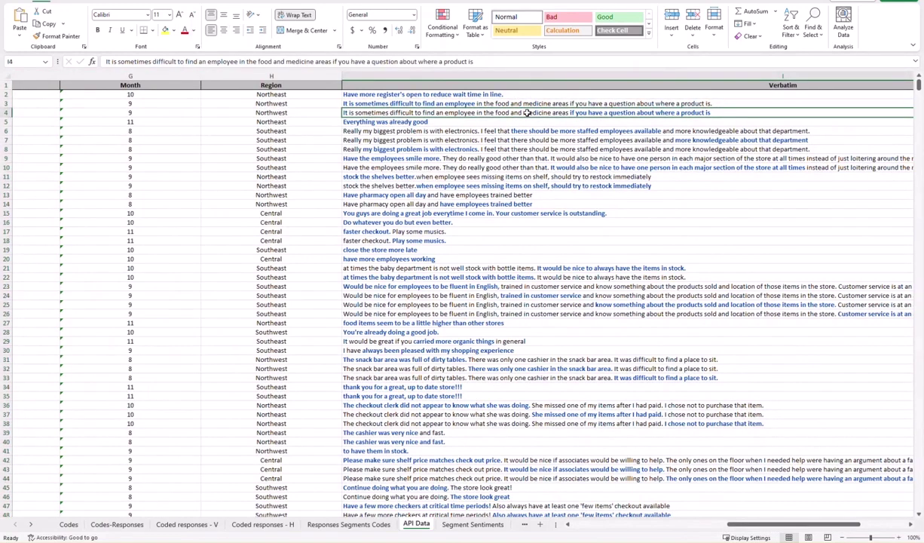
click(468, 104)
click(468, 111)
drag(780, 526, 625, 526)
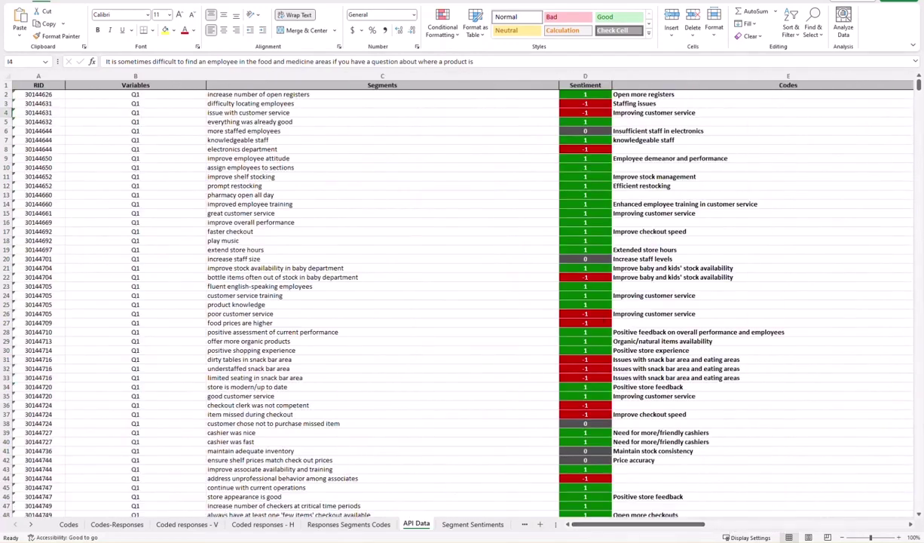